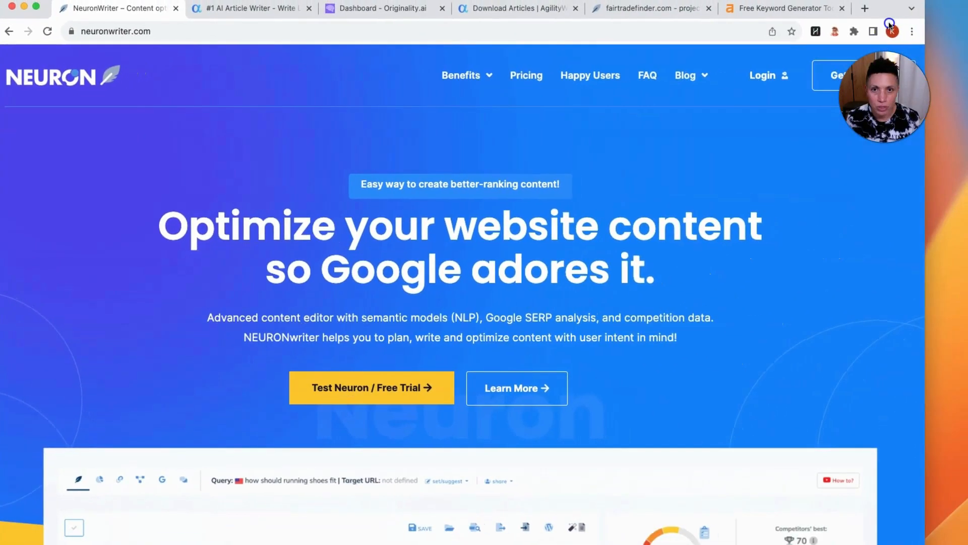
- Open the "best wilderness camping in california" query in the content editor of the fairtradefinder.com project
{"action": "left_click", "coordinate": [687, 8]}
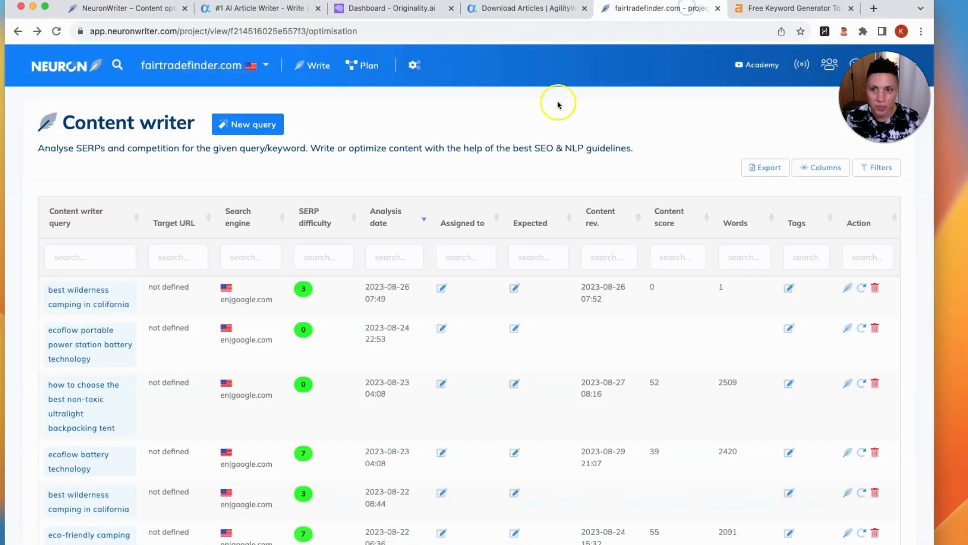
{"action": "left_click", "coordinate": [247, 125]}
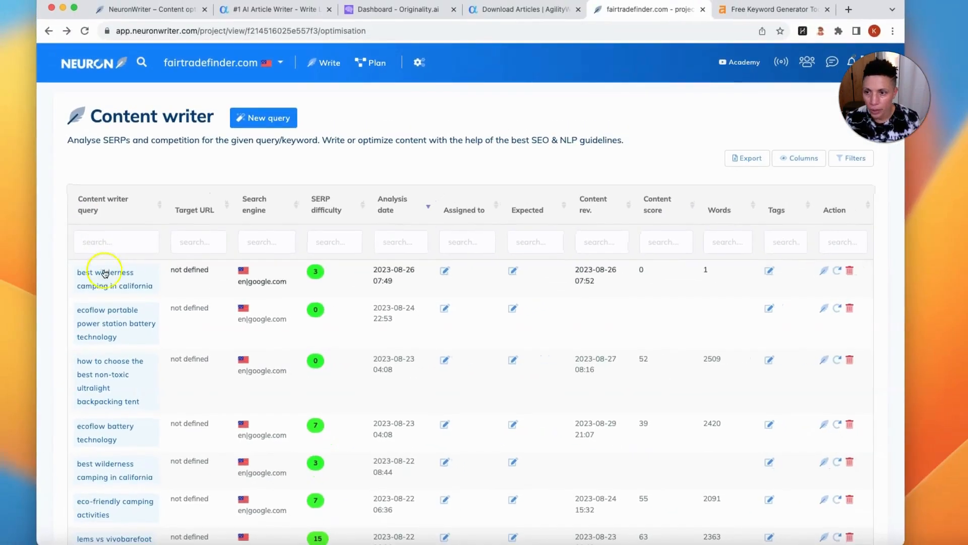
{"action": "left_click", "coordinate": [108, 275]}
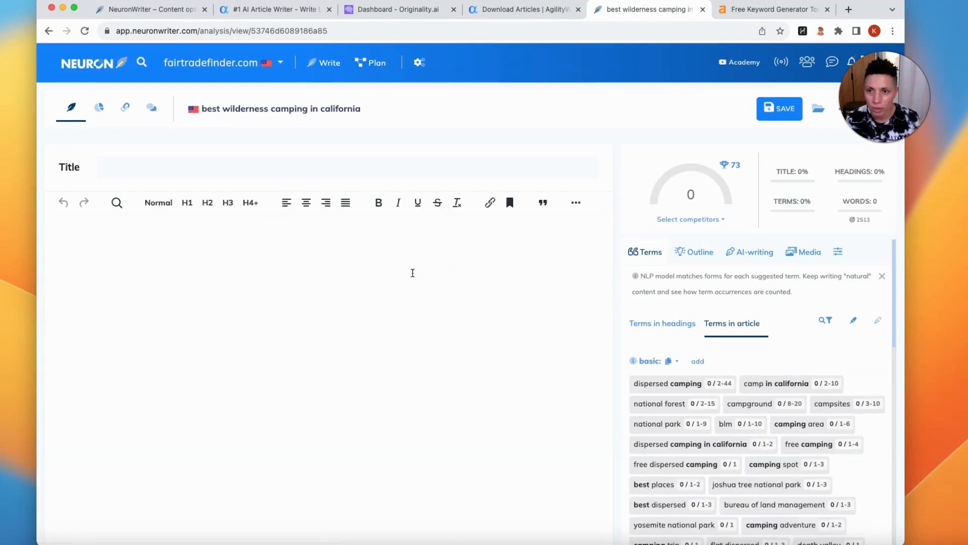
{"action": "scroll", "coordinate": [411, 272], "scroll_direction": "down", "scroll_amount": 1}
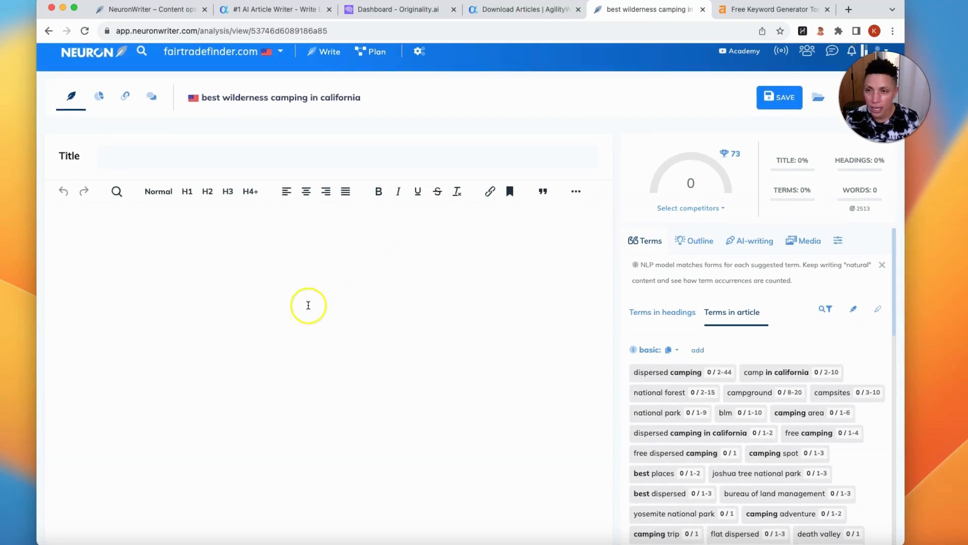
{"action": "scroll", "coordinate": [101, 405], "scroll_direction": "up", "scroll_amount": 1}
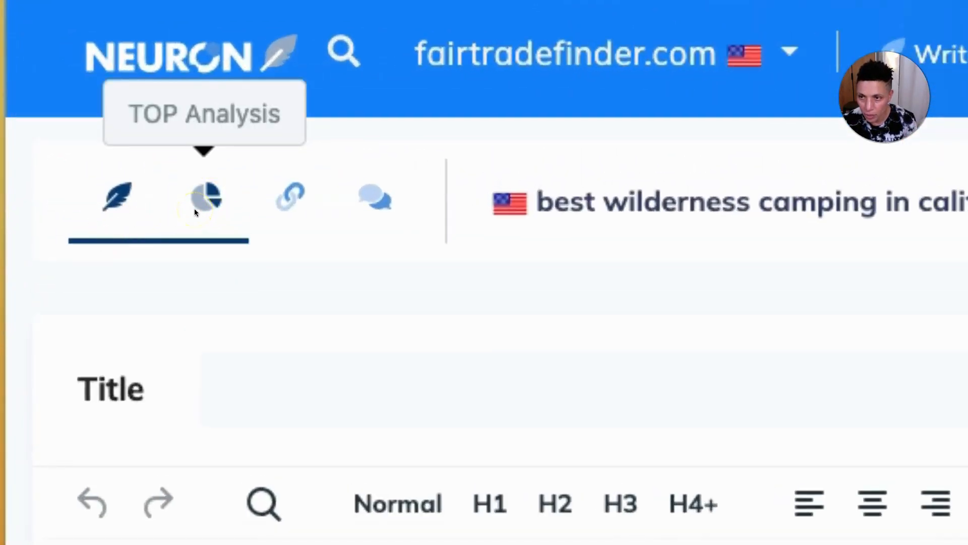
- Open the query's TOP Analysis and review the competitors' Google ranks, content scores and Moz metrics
{"action": "left_click", "coordinate": [196, 207]}
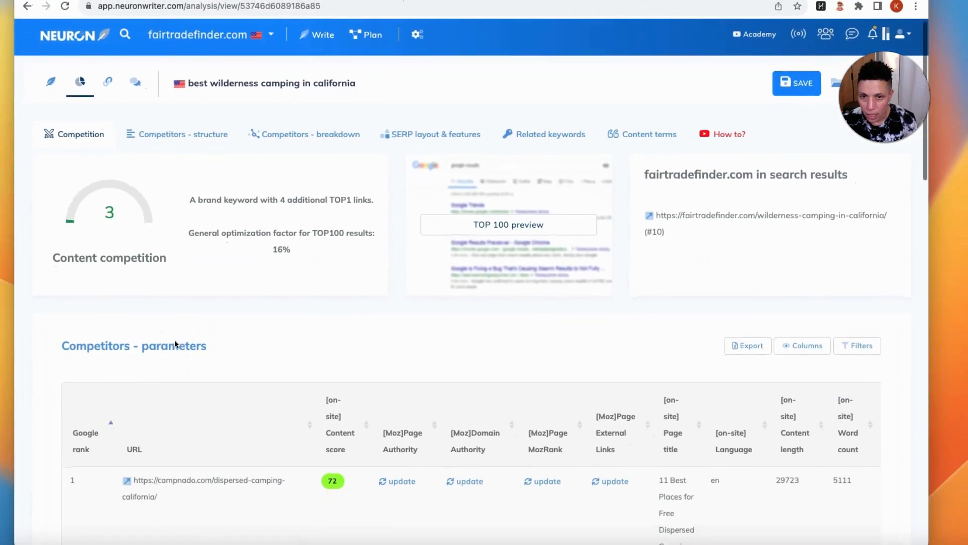
{"action": "scroll", "coordinate": [175, 340], "scroll_direction": "down", "scroll_amount": 4}
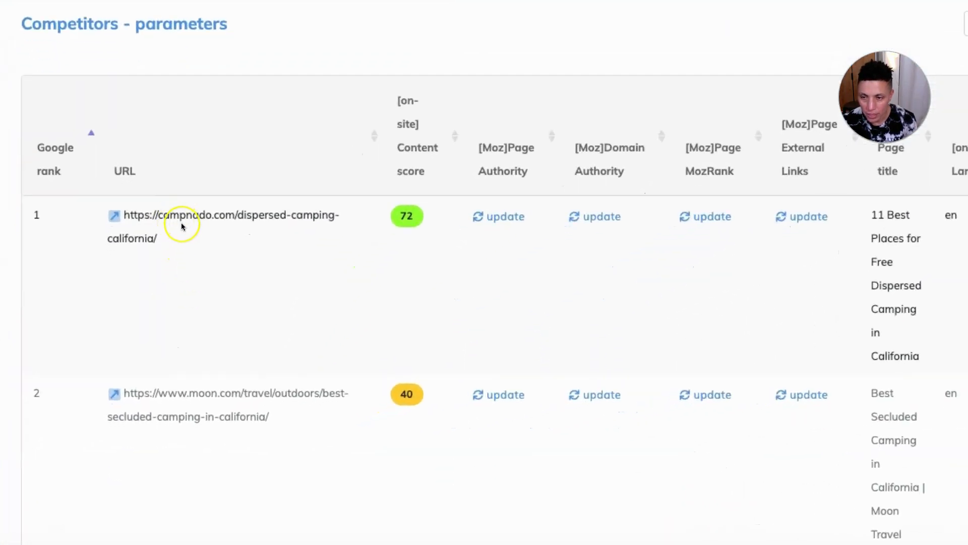
{"action": "scroll", "coordinate": [182, 226], "scroll_direction": "down", "scroll_amount": 3}
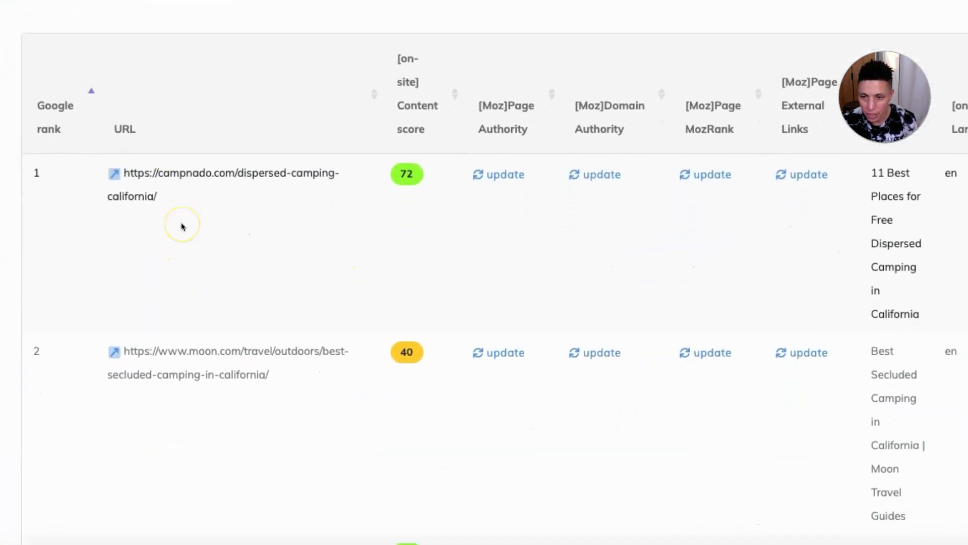
{"action": "scroll", "coordinate": [182, 227], "scroll_direction": "down", "scroll_amount": 2}
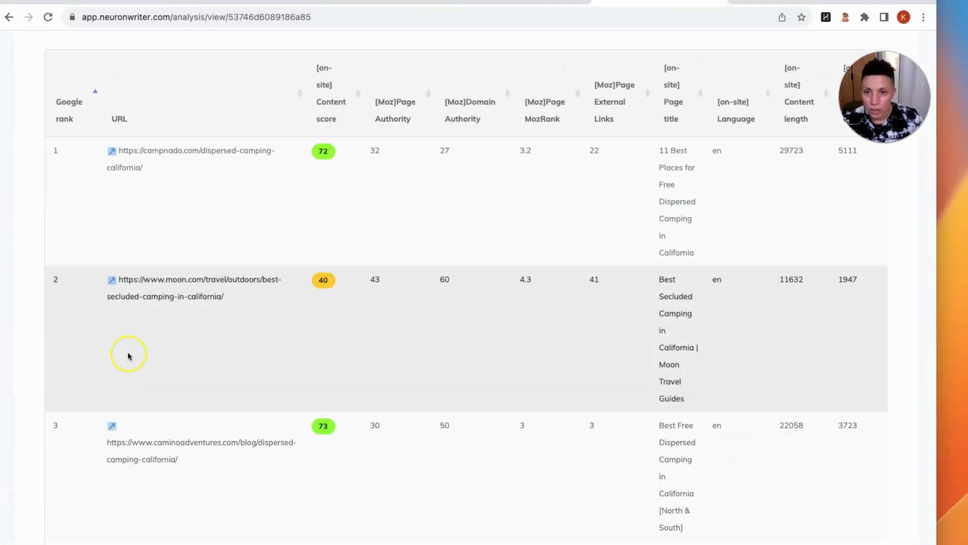
{"action": "scroll", "coordinate": [128, 356], "scroll_direction": "up", "scroll_amount": 3}
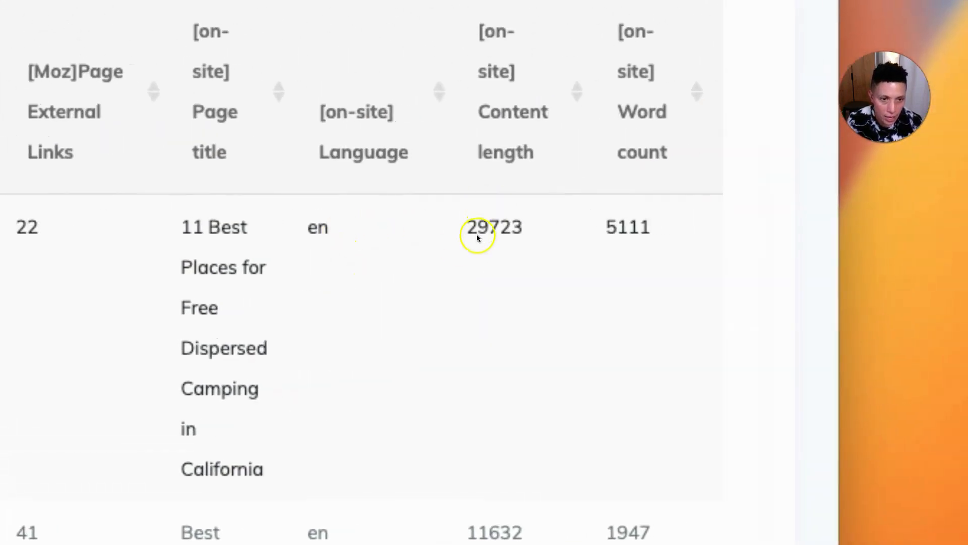
- Examine the content length and word count of the top-ranked competitor and compare the other ranked pages
{"action": "left_click", "coordinate": [472, 232]}
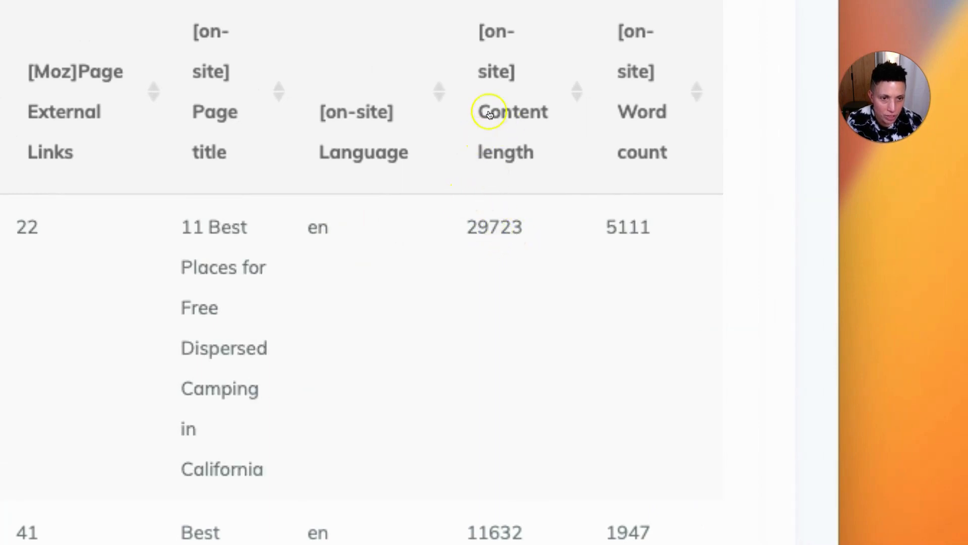
{"action": "double_click", "coordinate": [473, 229]}
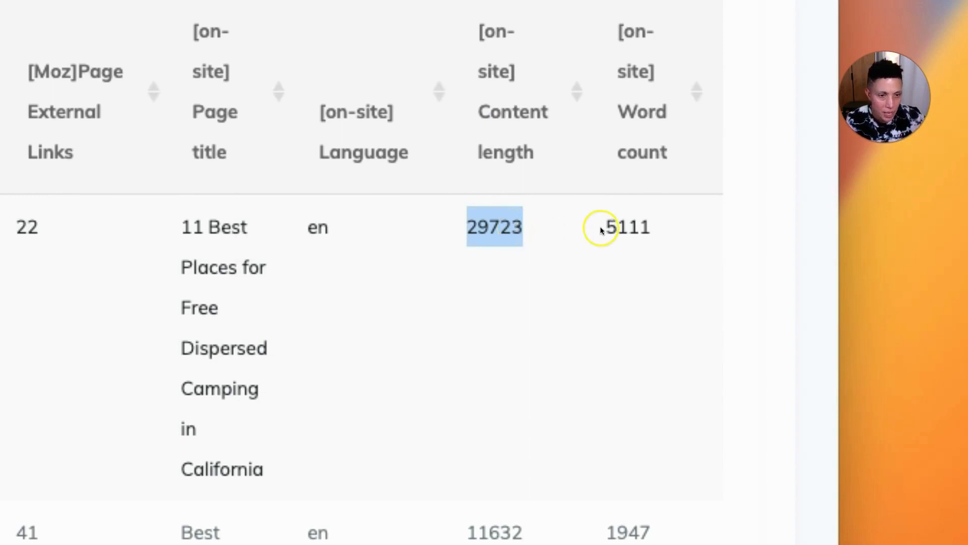
{"action": "left_click_drag", "start_coordinate": [607, 228], "coordinate": [661, 248]}
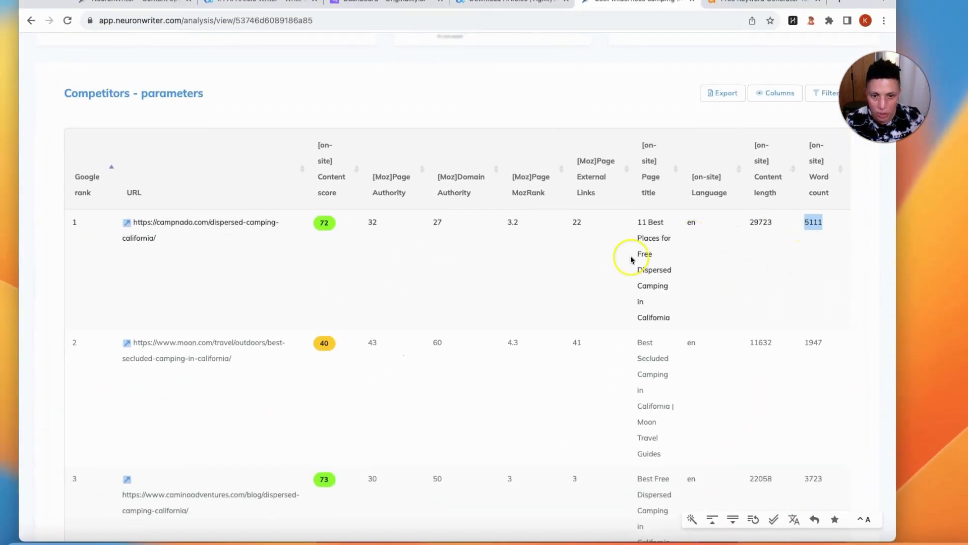
{"action": "scroll", "coordinate": [630, 257], "scroll_direction": "down", "scroll_amount": 8}
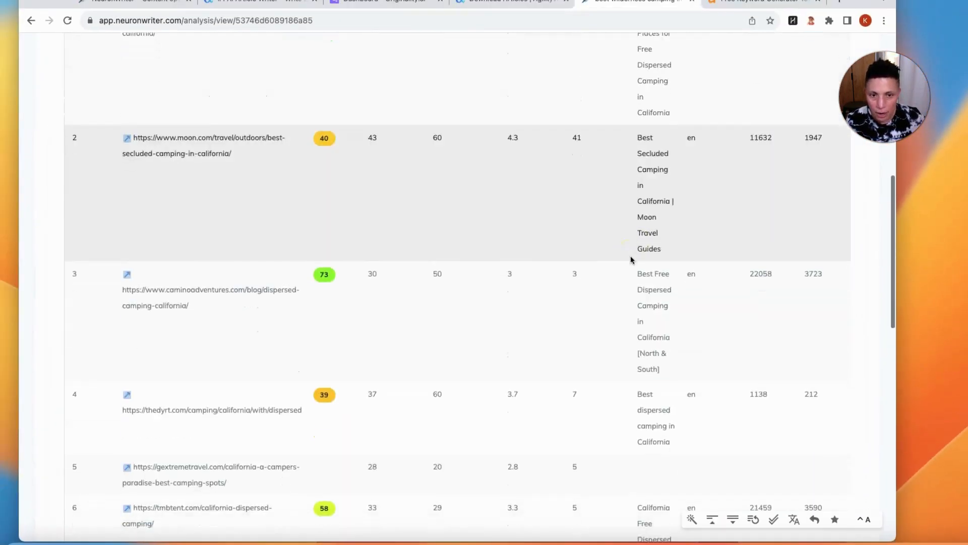
{"action": "scroll", "coordinate": [630, 260], "scroll_direction": "down", "scroll_amount": 3}
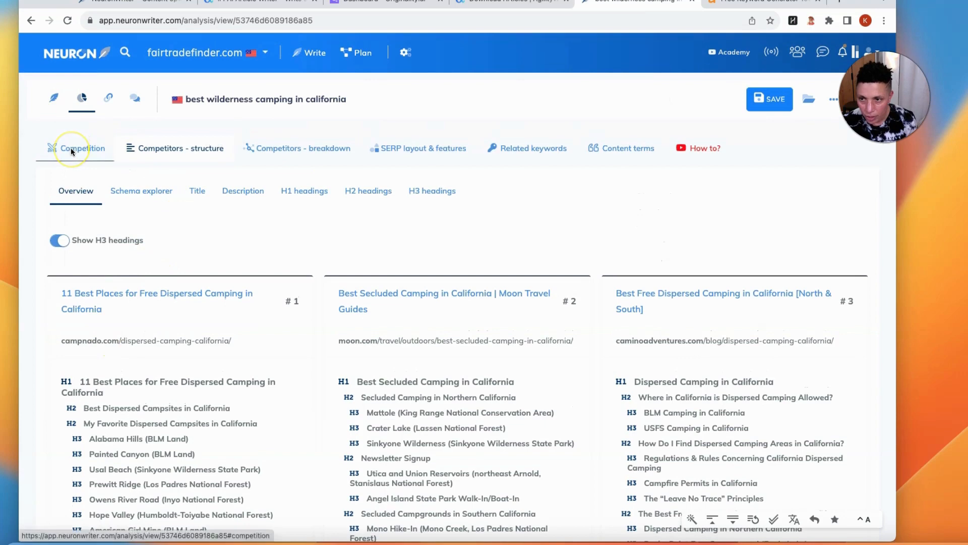
- Show the competitors' structure overview and read through the H1, H2 and H3 headings of the top three pages
{"action": "left_click", "coordinate": [175, 147]}
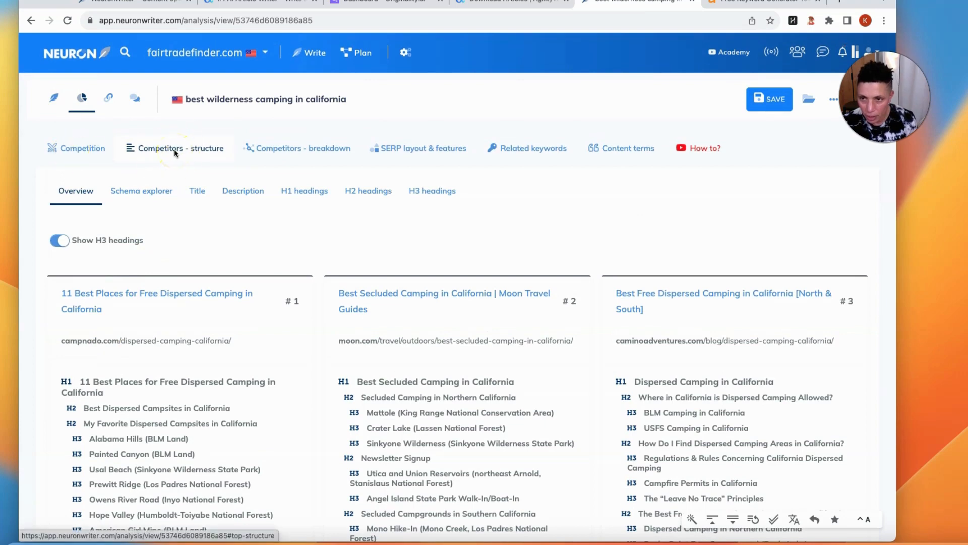
{"action": "scroll", "coordinate": [278, 540], "scroll_direction": "down", "scroll_amount": 6}
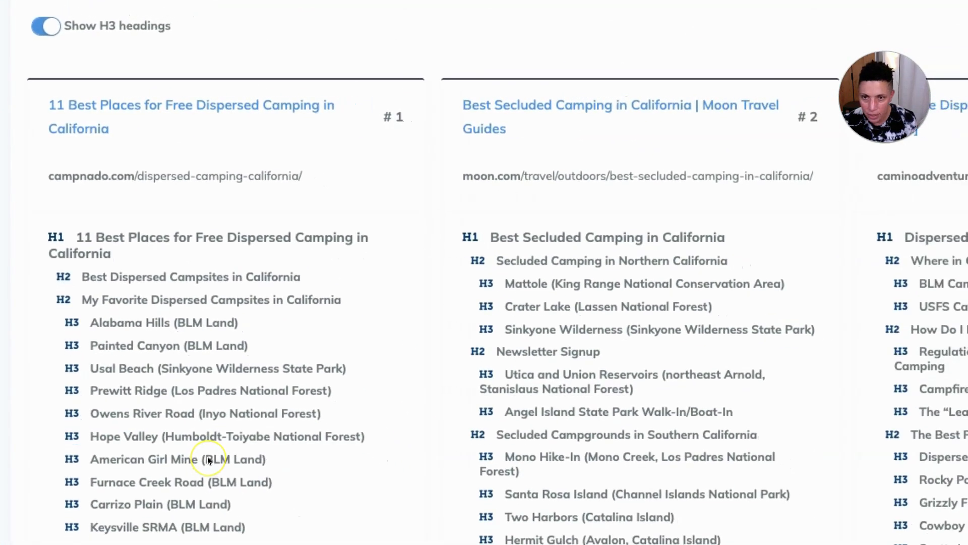
{"action": "scroll", "coordinate": [208, 460], "scroll_direction": "up", "scroll_amount": 1}
{"action": "scroll", "coordinate": [208, 460], "scroll_direction": "down", "scroll_amount": 5}
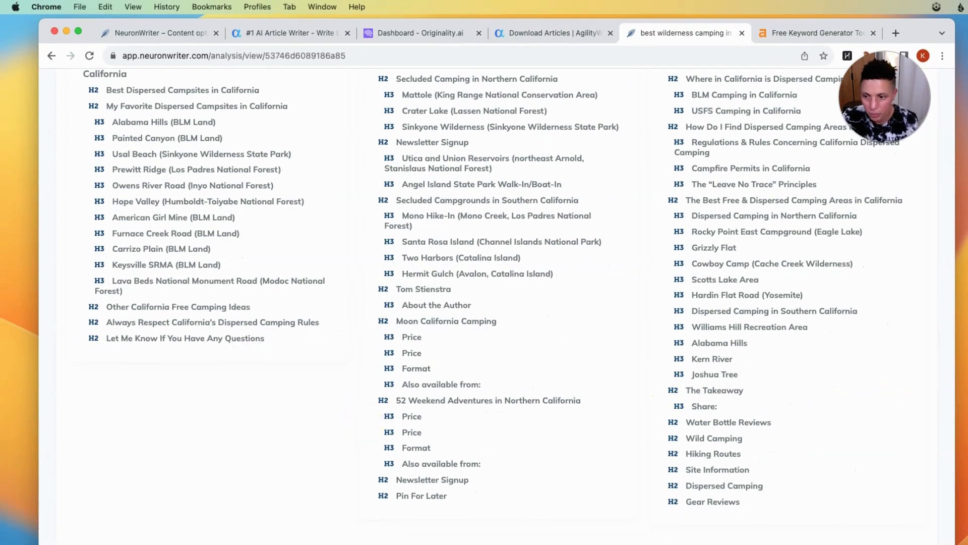
- Return to the query's content editor and widen the browser window so the suggested terms have more room
{"action": "left_click", "coordinate": [436, 415]}
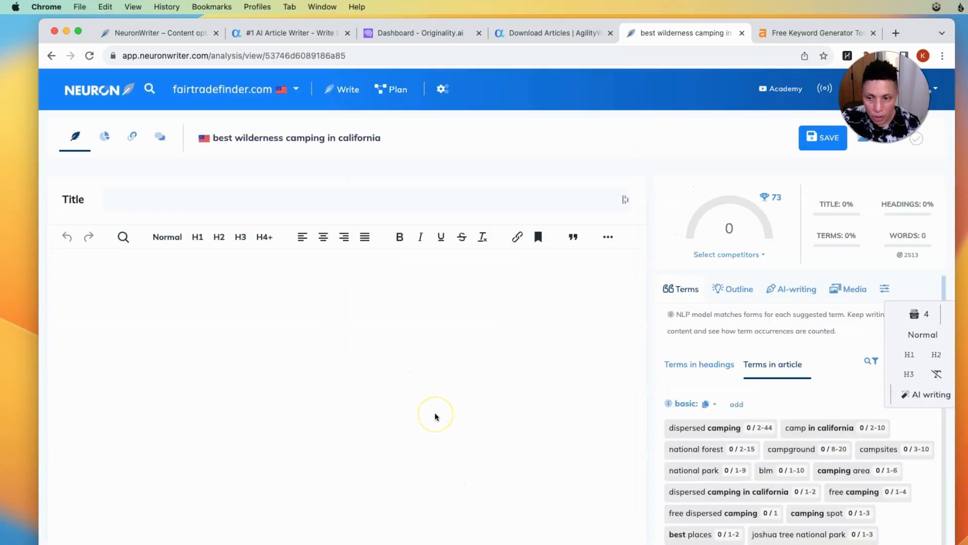
{"action": "scroll", "coordinate": [437, 417], "scroll_direction": "down", "scroll_amount": 1}
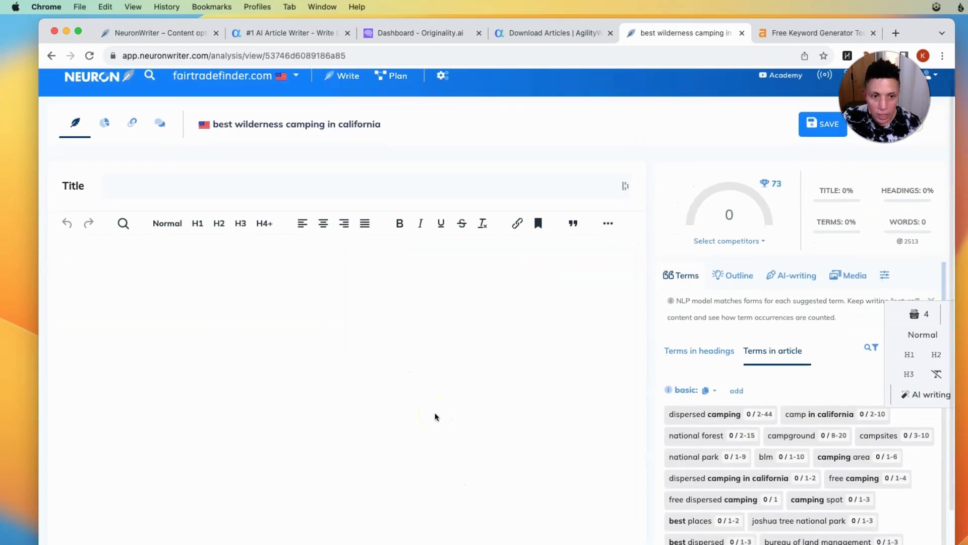
{"action": "scroll", "coordinate": [435, 412], "scroll_direction": "down", "scroll_amount": 4}
{"action": "scroll", "coordinate": [434, 413], "scroll_direction": "up", "scroll_amount": 4}
{"action": "left_click", "coordinate": [411, 353]}
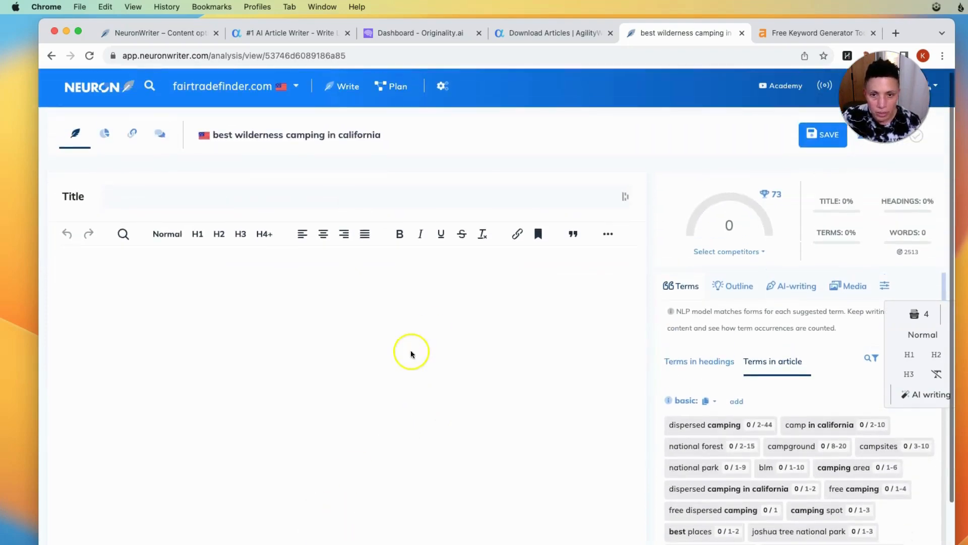
{"action": "scroll", "coordinate": [528, 467], "scroll_direction": "down", "scroll_amount": 5}
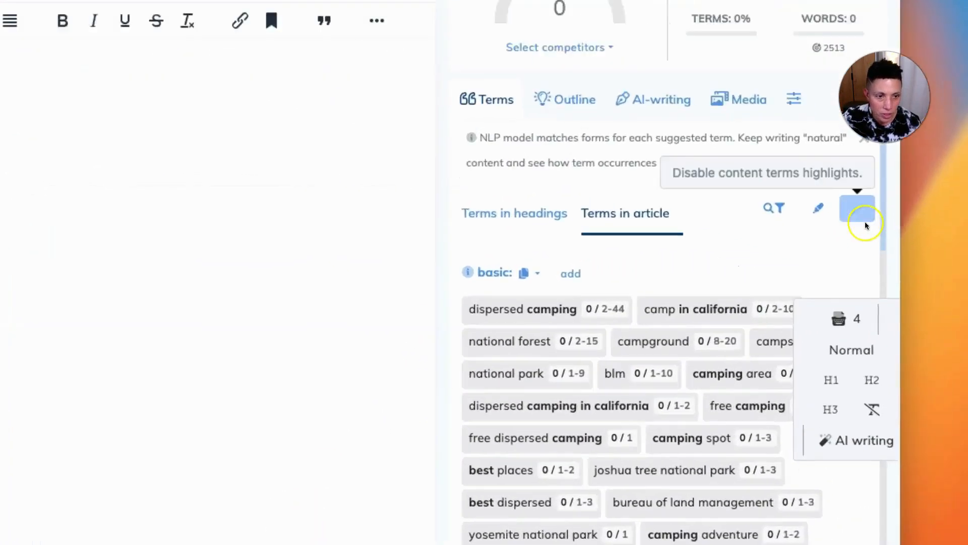
{"action": "left_click_drag", "start_coordinate": [901, 233], "coordinate": [967, 217]}
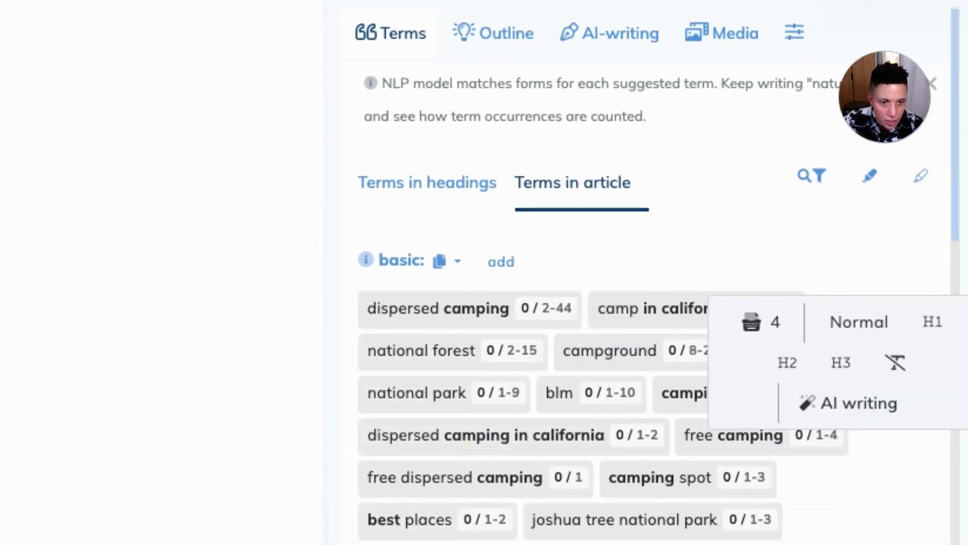
- Examine the basic and extended terms suggested for the article and their recommended usage ranges
{"action": "scroll", "coordinate": [527, 353], "scroll_direction": "down", "scroll_amount": 4}
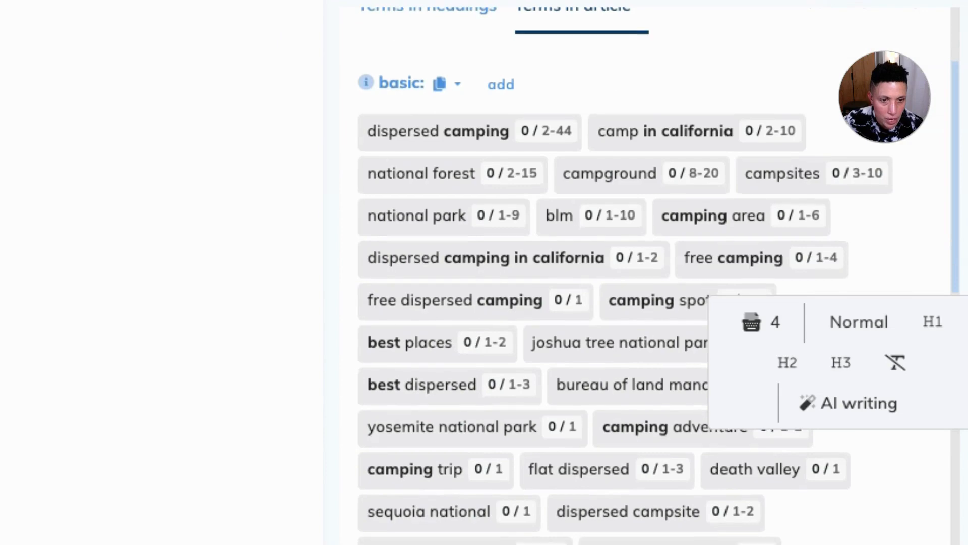
{"action": "scroll", "coordinate": [655, 302], "scroll_direction": "down", "scroll_amount": 3}
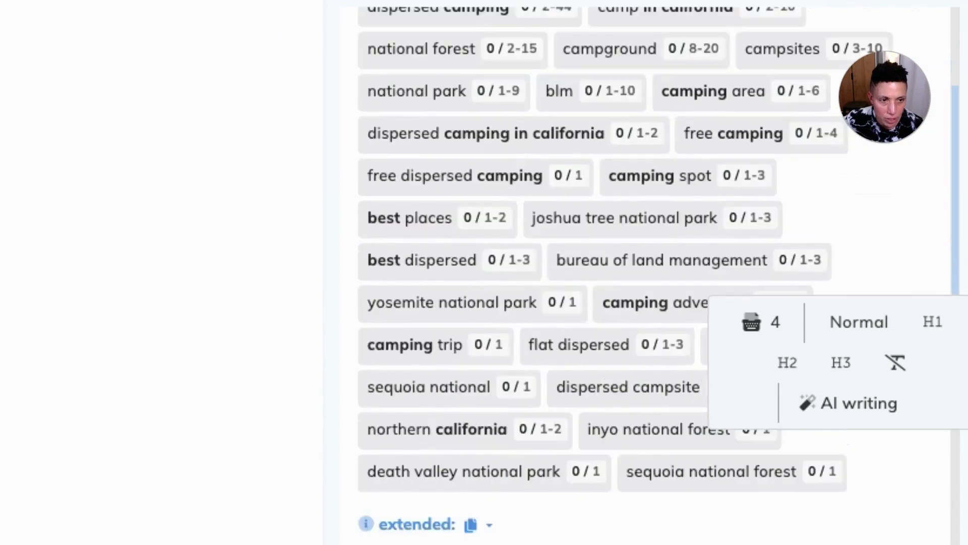
{"action": "scroll", "coordinate": [656, 303], "scroll_direction": "up", "scroll_amount": 6}
{"action": "scroll", "coordinate": [656, 303], "scroll_direction": "down", "scroll_amount": 2}
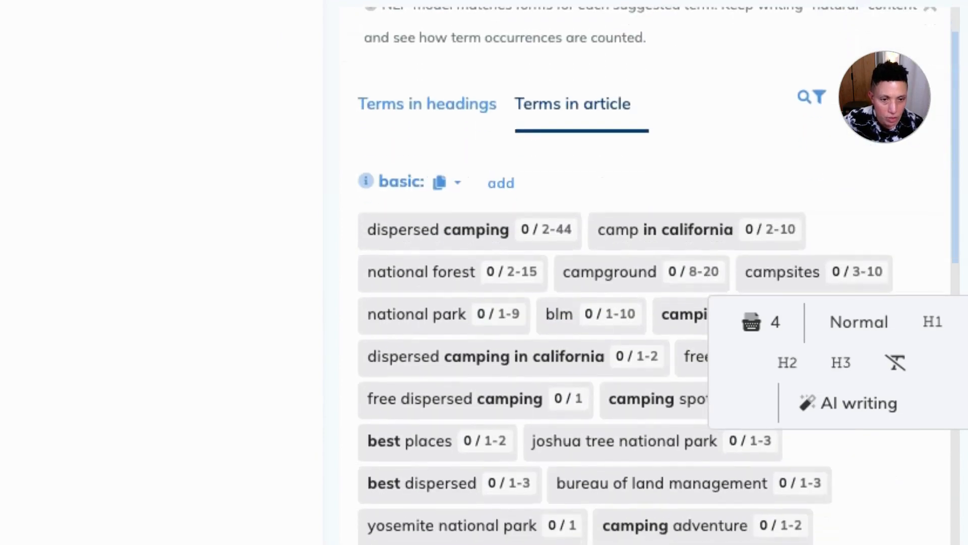
{"action": "scroll", "coordinate": [455, 101], "scroll_direction": "down", "scroll_amount": 1}
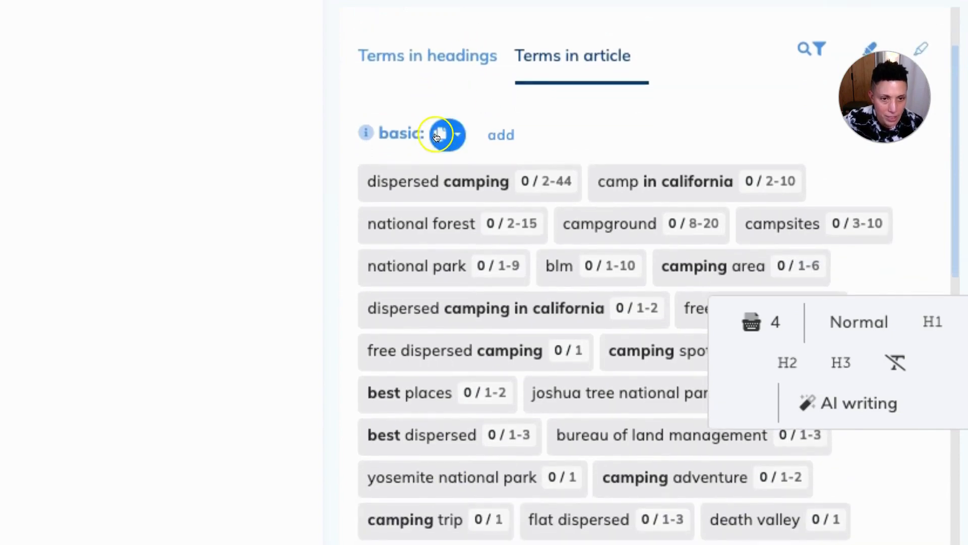
{"action": "scroll", "coordinate": [443, 454], "scroll_direction": "down", "scroll_amount": 8}
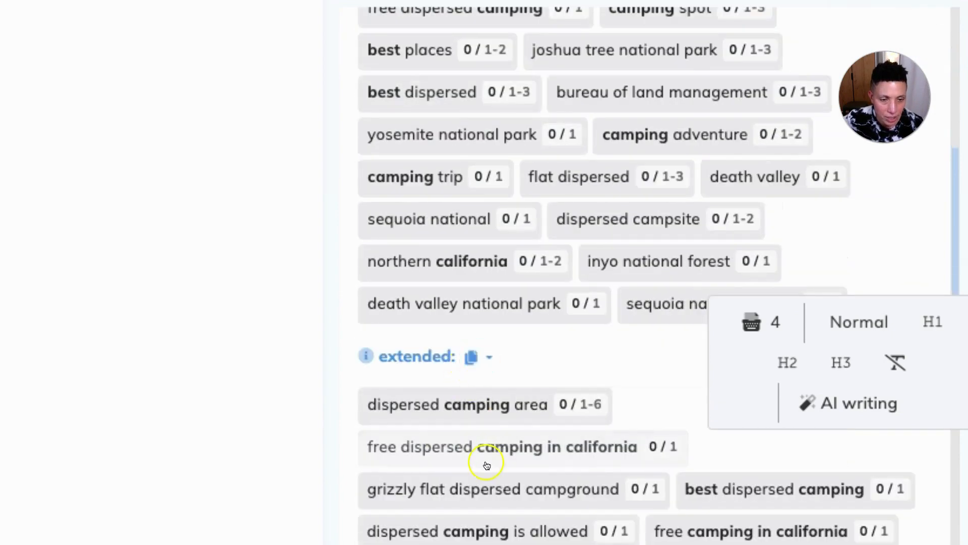
{"action": "scroll", "coordinate": [486, 463], "scroll_direction": "down", "scroll_amount": 5}
{"action": "scroll", "coordinate": [485, 464], "scroll_direction": "up", "scroll_amount": 12}
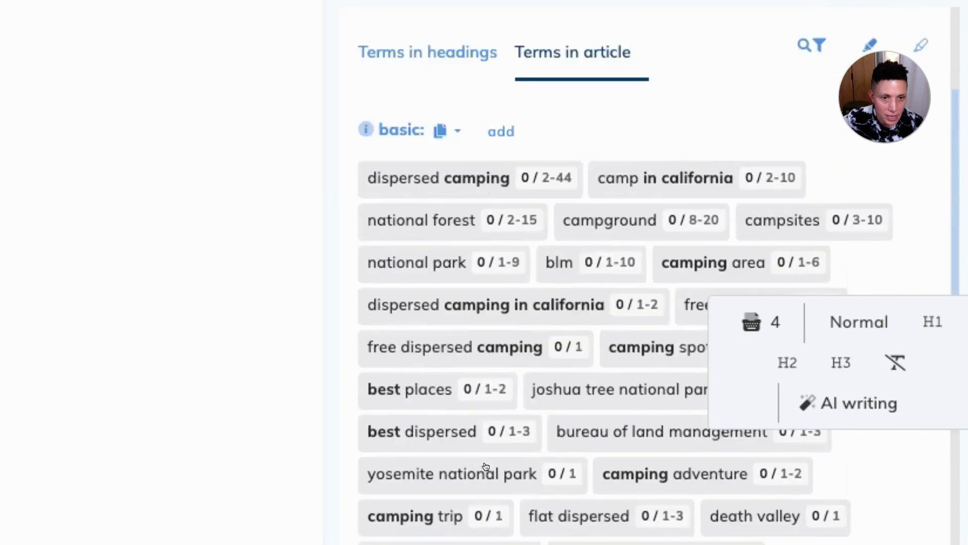
- Review the suggested H1 and H2 heading terms and return to the list of terms for the article
{"action": "left_click", "coordinate": [418, 189]}
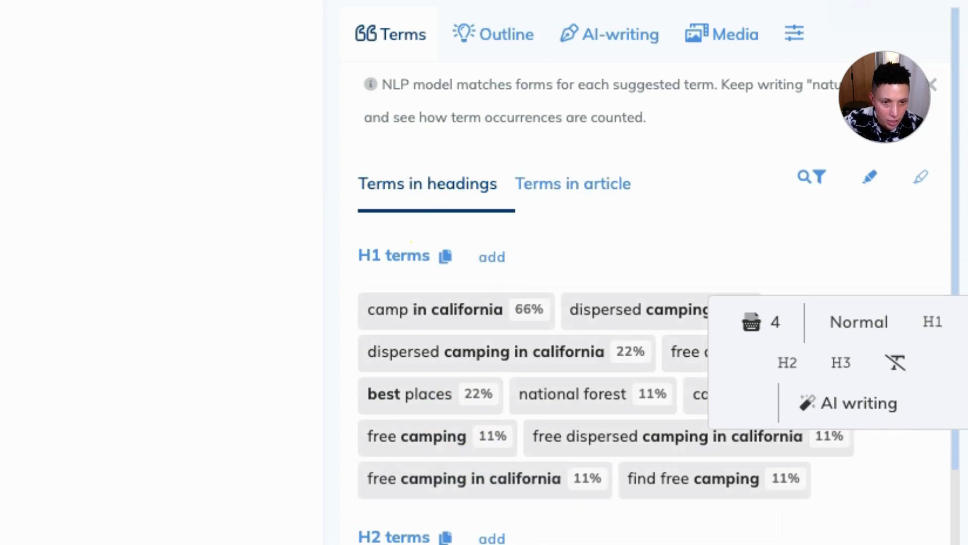
{"action": "scroll", "coordinate": [473, 463], "scroll_direction": "down", "scroll_amount": 10}
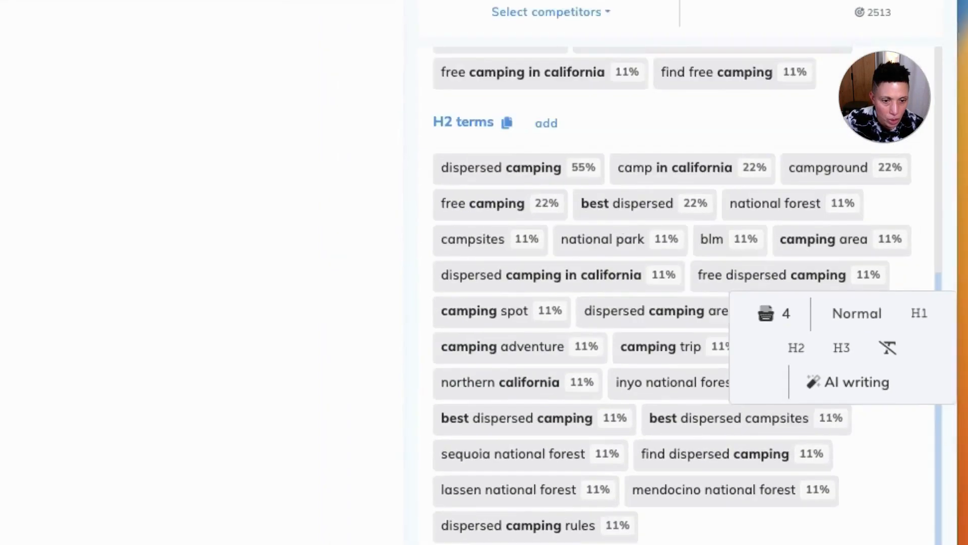
{"action": "scroll", "coordinate": [665, 439], "scroll_direction": "up", "scroll_amount": 6}
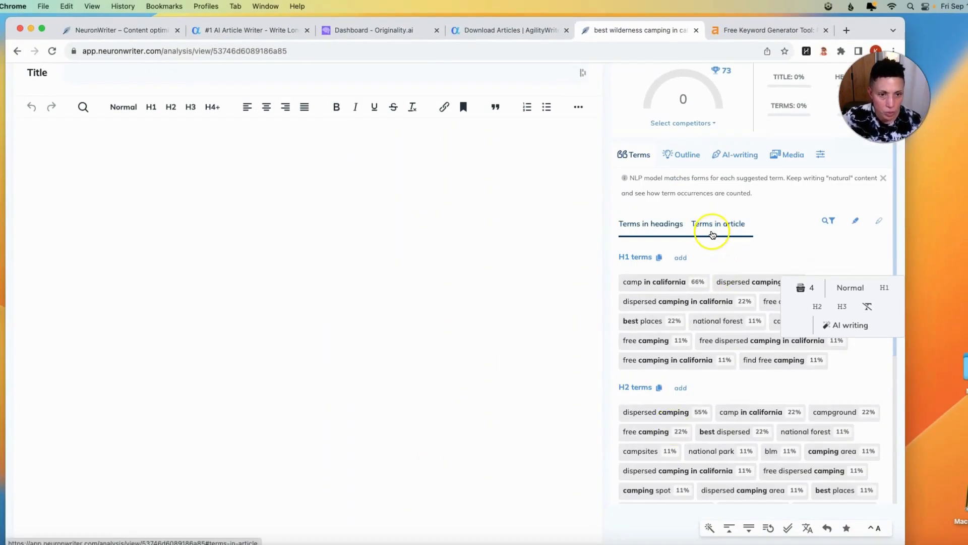
{"action": "left_click", "coordinate": [713, 233]}
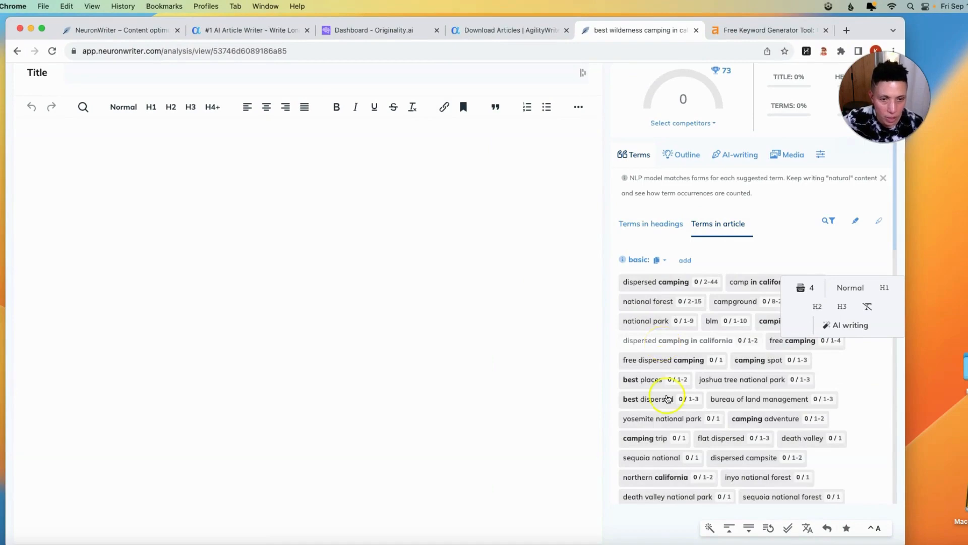
- Switch to the Agility Writer website to view its home page and return to the empty NeuronWriter article editor
{"action": "left_click", "coordinate": [235, 32]}
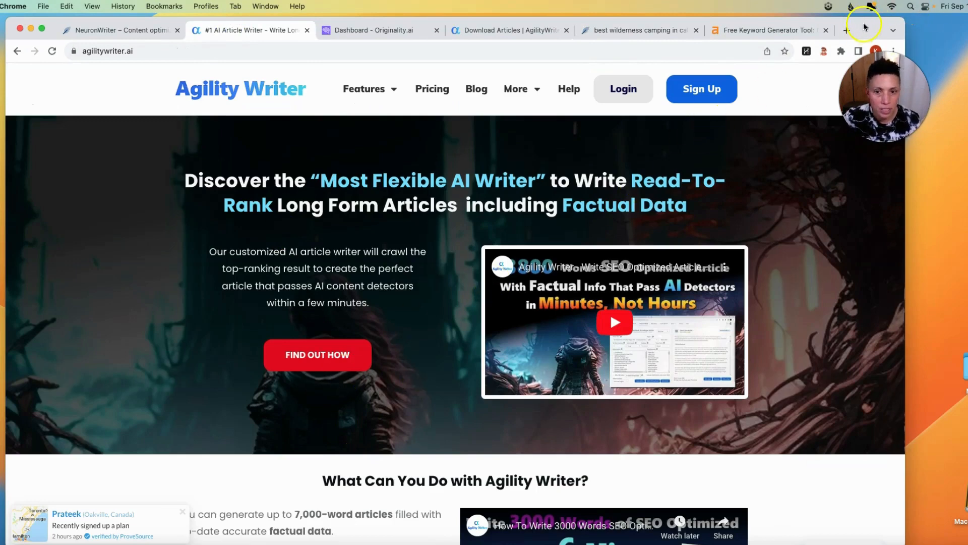
{"action": "left_click_drag", "start_coordinate": [864, 27], "coordinate": [862, 28]}
{"action": "left_click_drag", "start_coordinate": [706, 37], "coordinate": [699, 59]}
{"action": "left_click", "coordinate": [474, 58]}
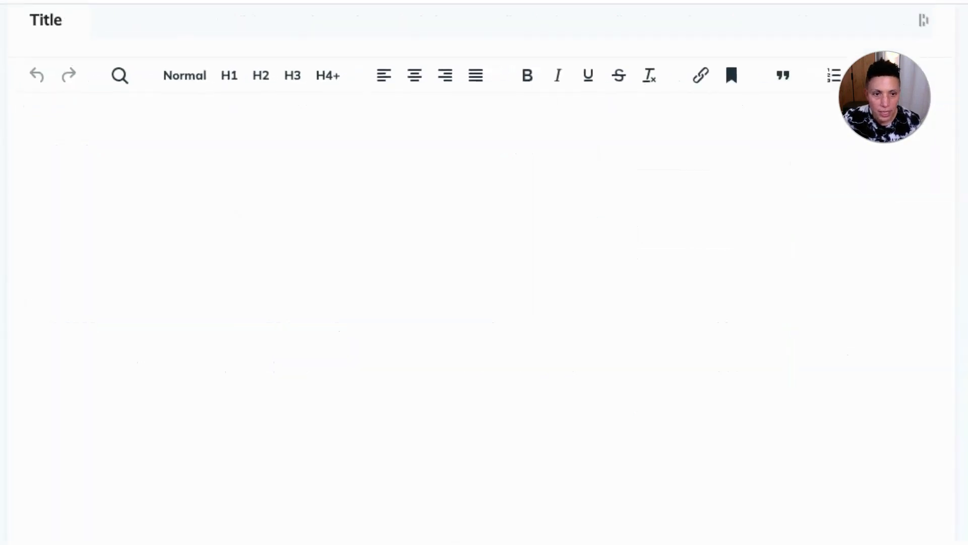
- Copy the list of basic terms from NeuronWriter and paste it into the Terms/Keywords field of Agility Writer's Advanced Mode
{"action": "left_click", "coordinate": [702, 256]}
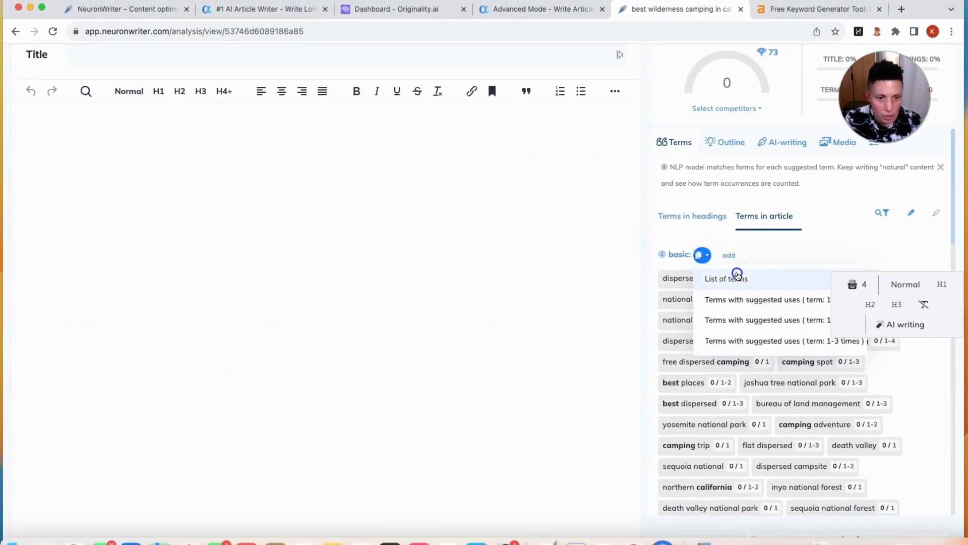
{"action": "left_click", "coordinate": [734, 275]}
{"action": "left_click", "coordinate": [270, 9]}
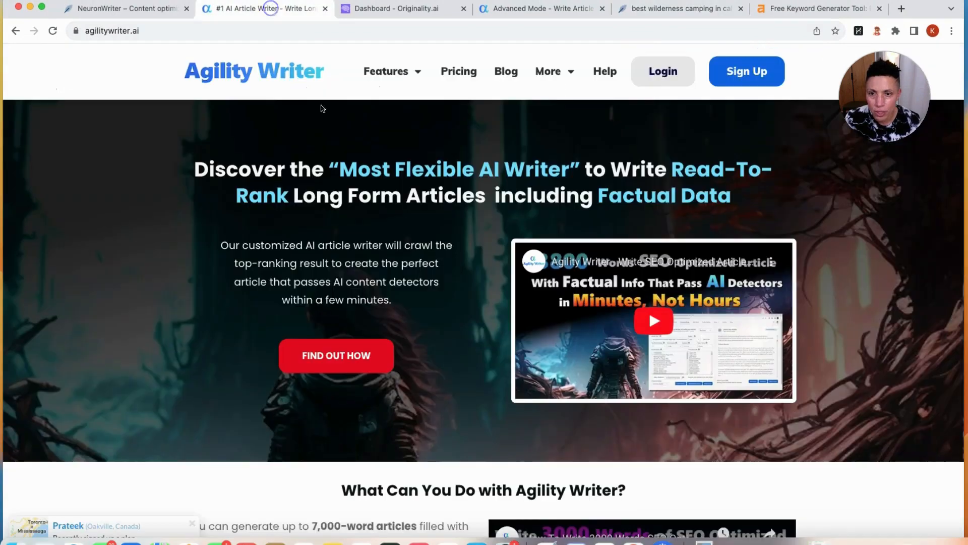
{"action": "left_click", "coordinate": [513, 11]}
{"action": "left_click", "coordinate": [389, 323]}
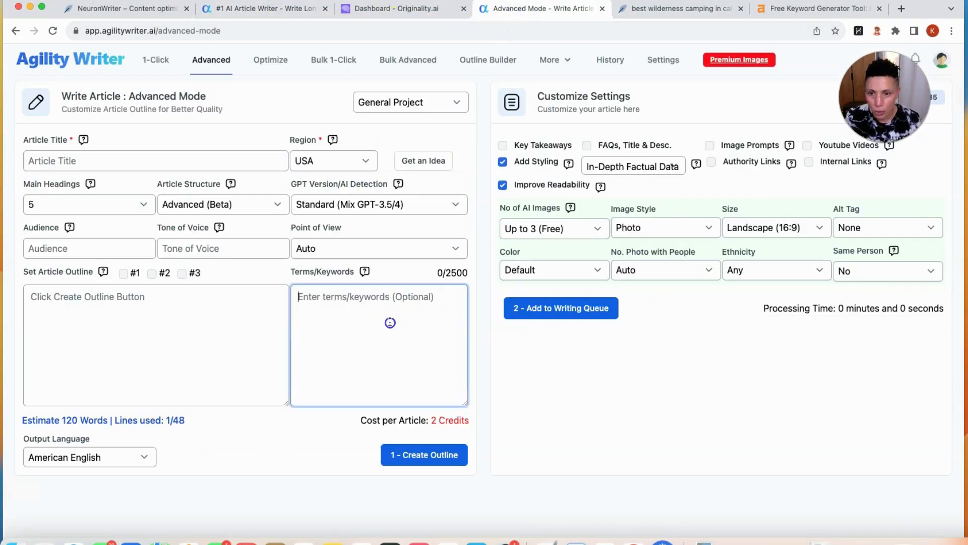
{"action": "key", "text": "super+v"}
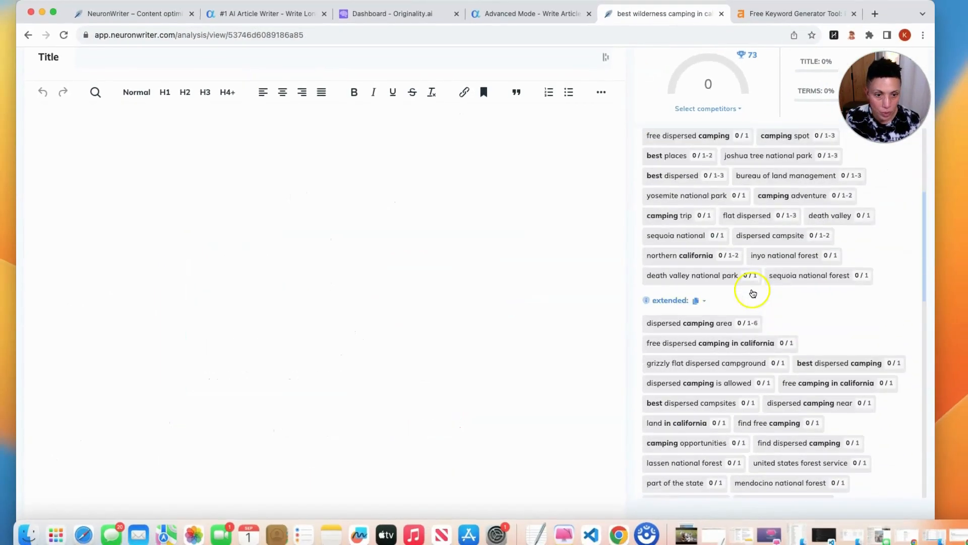
- Copy NeuronWriter's list of extended terms and append it on a new line below the basic terms in Agility Writer's Terms/Keywords
{"action": "scroll", "coordinate": [684, 269], "scroll_direction": "down", "scroll_amount": 1}
{"action": "left_click", "coordinate": [697, 268]}
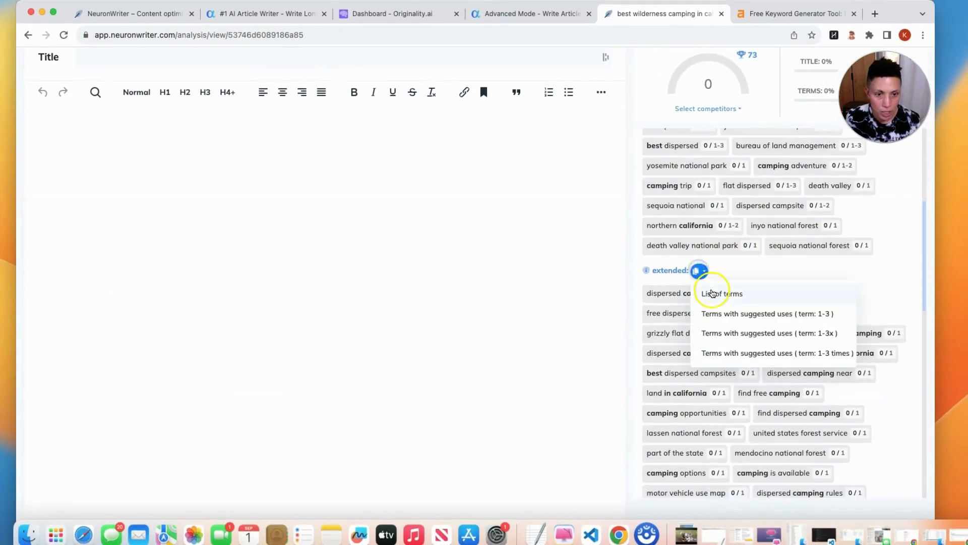
{"action": "left_click", "coordinate": [709, 292]}
{"action": "left_click", "coordinate": [502, 15]}
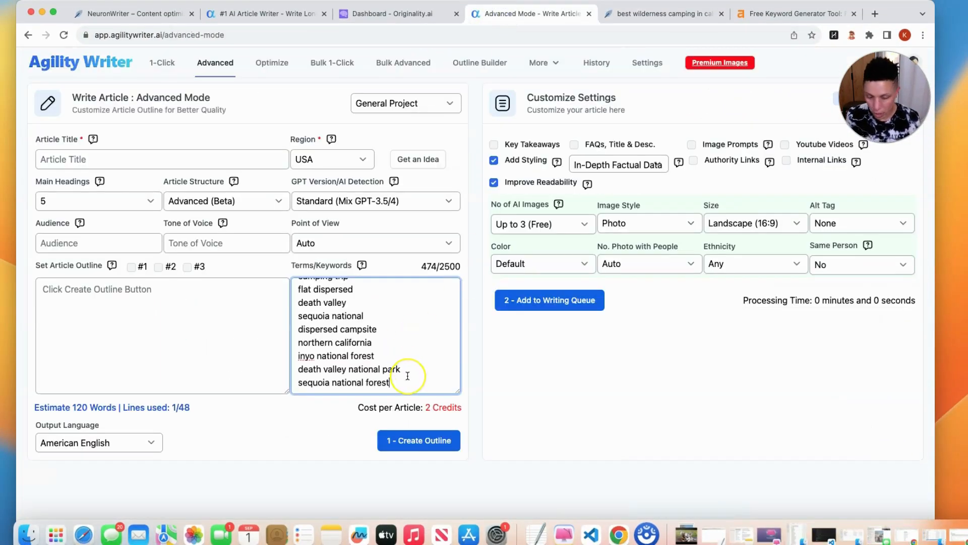
{"action": "key", "text": "Return"}
{"action": "key", "text": "super+v"}
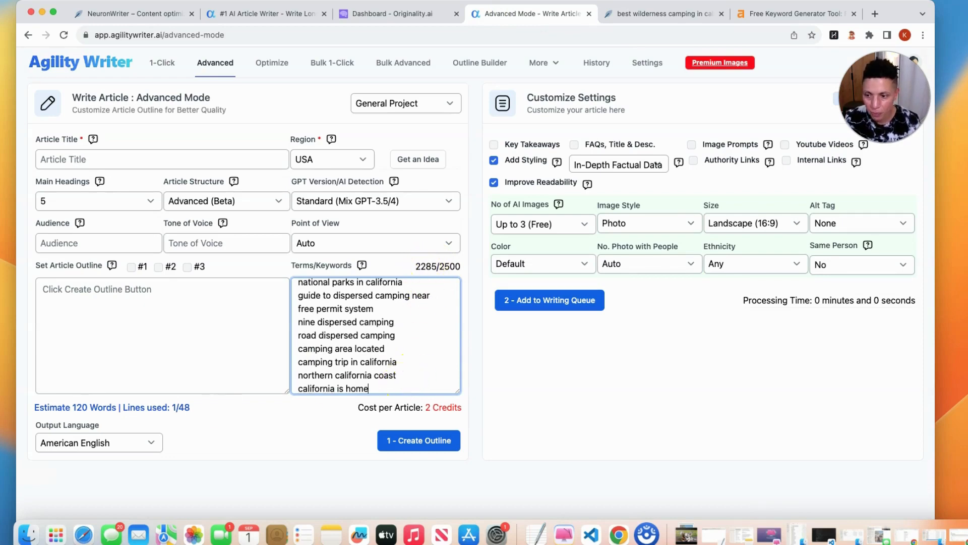
- Copy the query "best wilderness camping in california" from NeuronWriter and paste it as the article title in Agility Writer
{"action": "left_click_drag", "start_coordinate": [892, 11], "coordinate": [896, 0]}
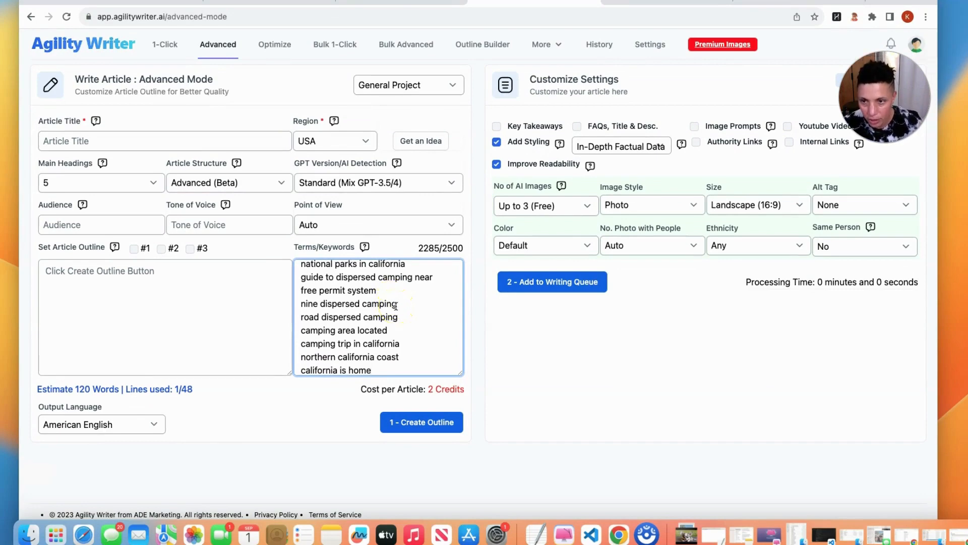
{"action": "left_click", "coordinate": [146, 137]}
{"action": "key", "text": "ctrl+Tab"}
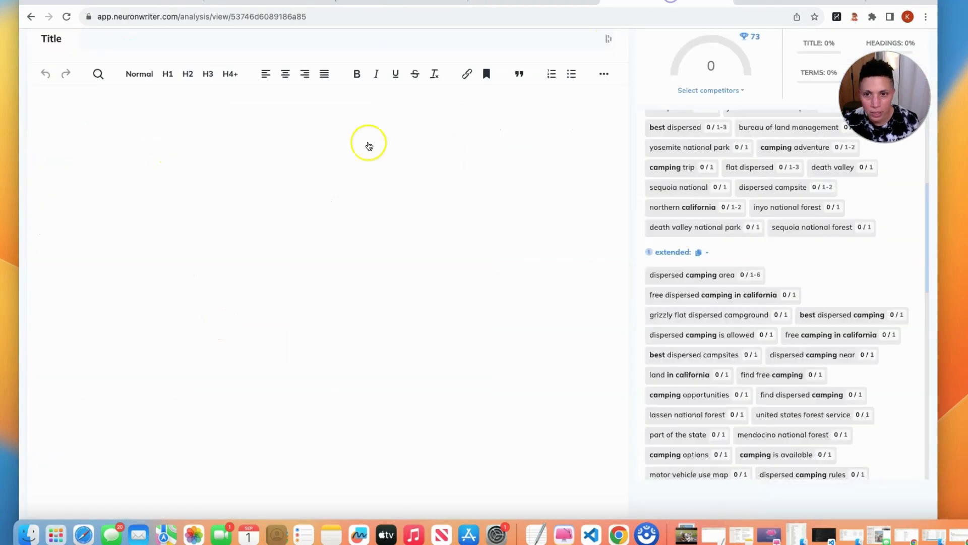
{"action": "left_click_drag", "start_coordinate": [185, 96], "coordinate": [369, 89]}
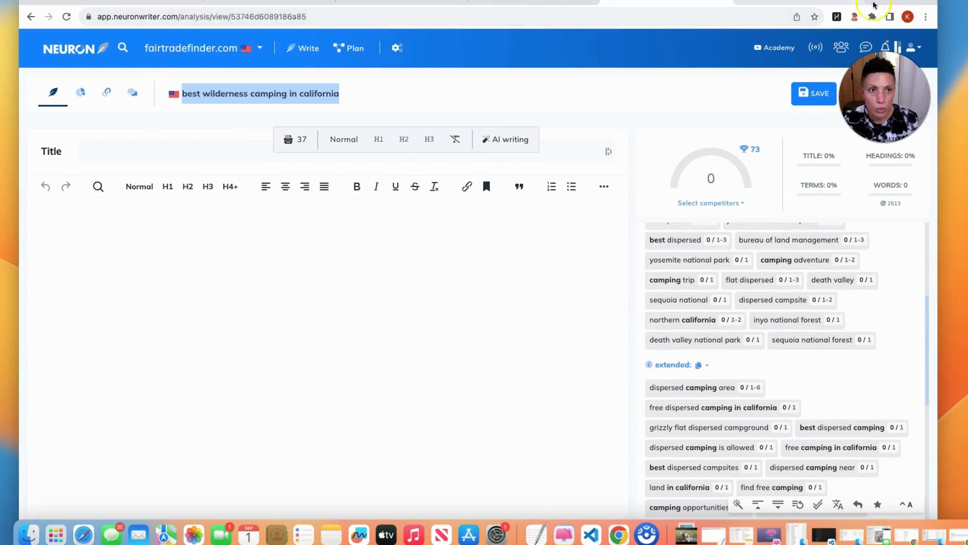
{"action": "left_click", "coordinate": [538, 19]}
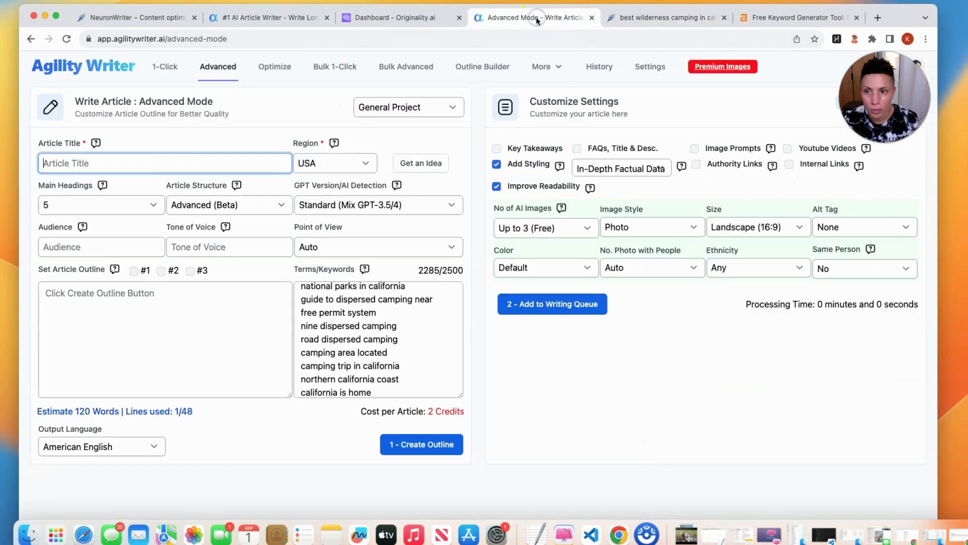
{"action": "left_click", "coordinate": [151, 160]}
{"action": "key", "text": "super+v"}
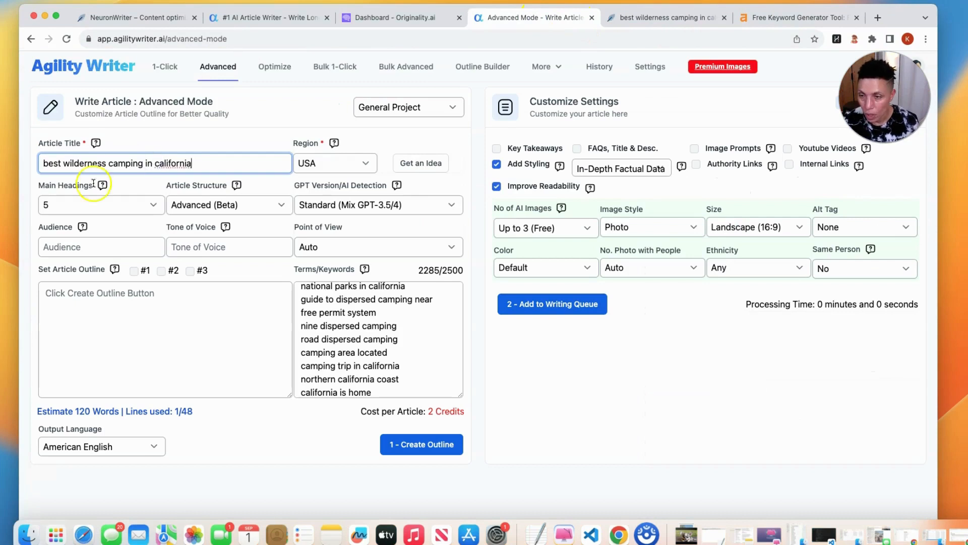
- Set the article to 8 main headings and its GPT version/AI detection to Advanced Anti-AI
{"action": "left_click", "coordinate": [151, 205]}
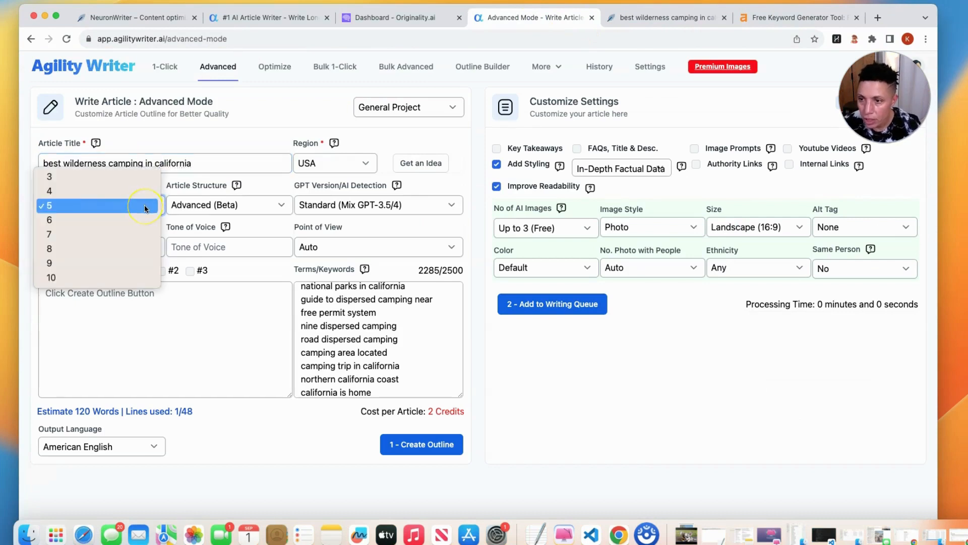
{"action": "left_click", "coordinate": [146, 247]}
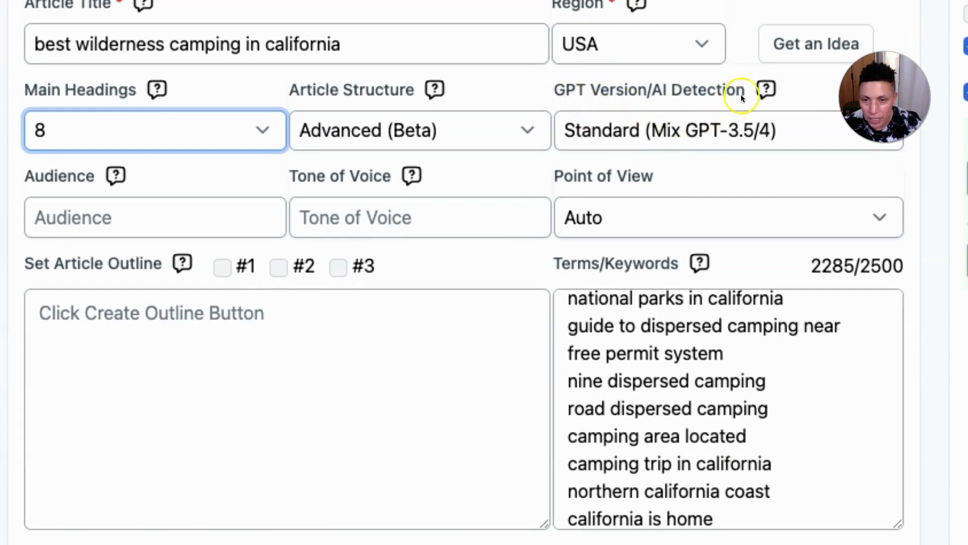
{"action": "left_click", "coordinate": [756, 131]}
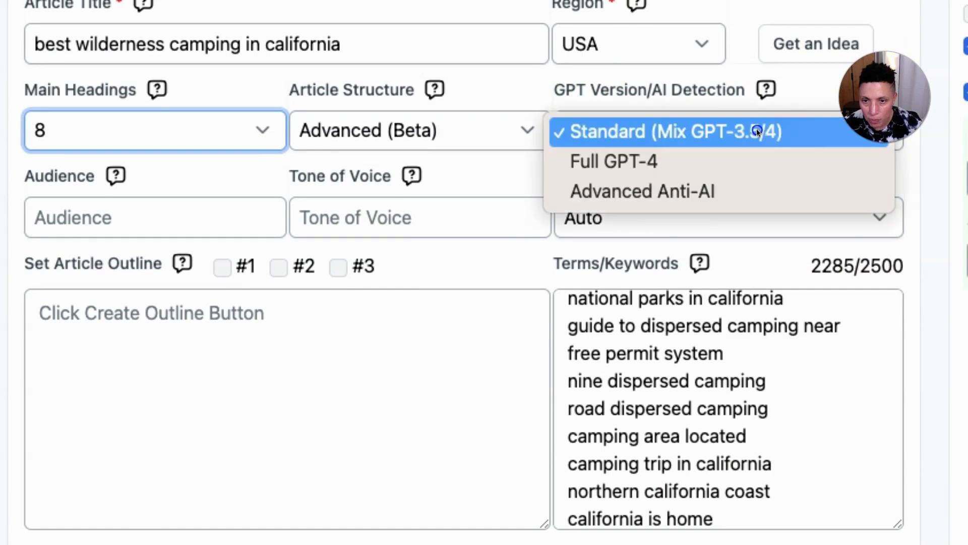
{"action": "left_click", "coordinate": [745, 192]}
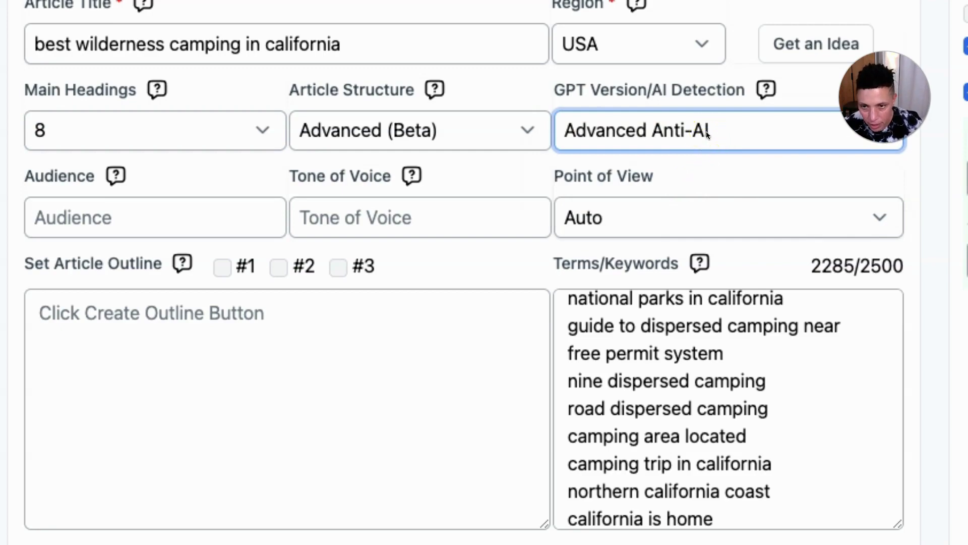
{"action": "left_click", "coordinate": [383, 204]}
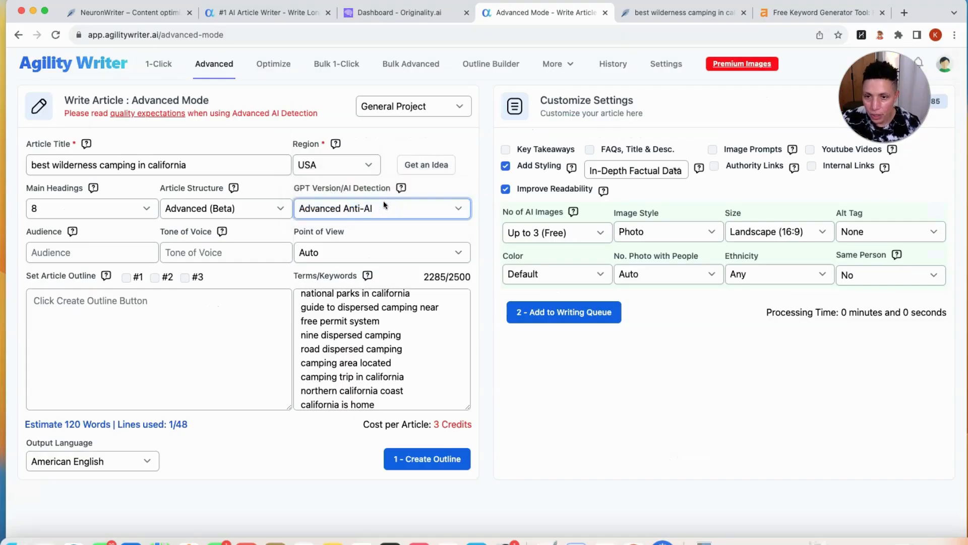
- Look over the audience, tone of voice and outline fields, and generate the article outline
{"action": "left_click", "coordinate": [106, 251]}
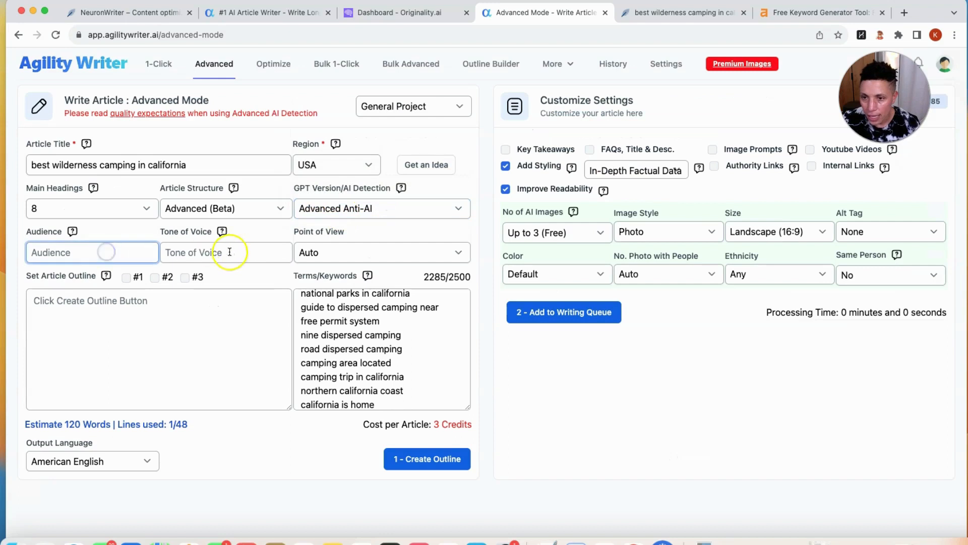
{"action": "left_click", "coordinate": [230, 252]}
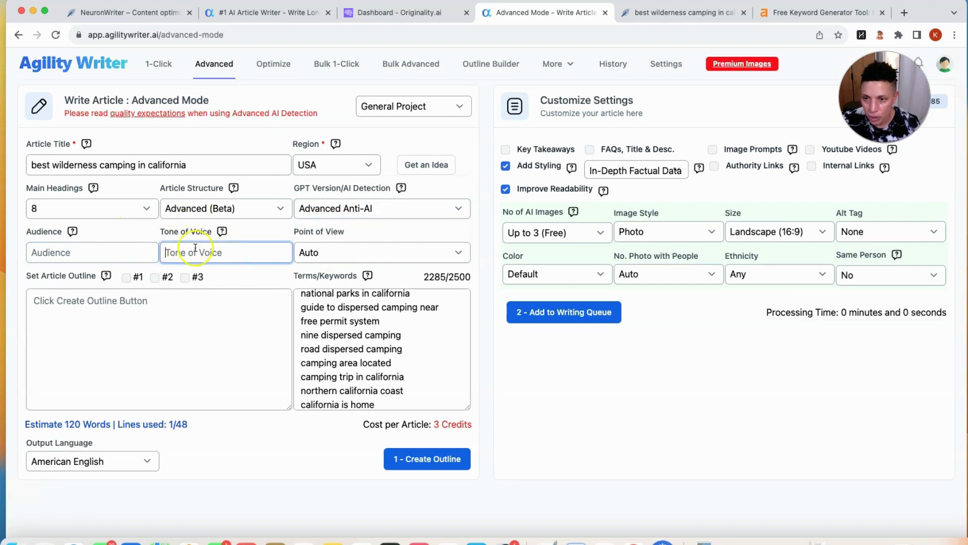
{"action": "left_click", "coordinate": [179, 307]}
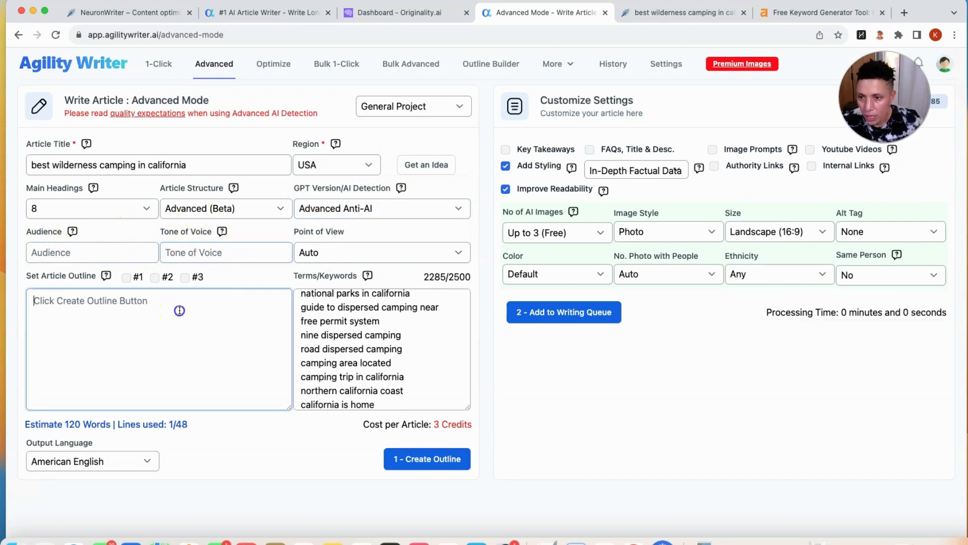
{"action": "left_click", "coordinate": [266, 371]}
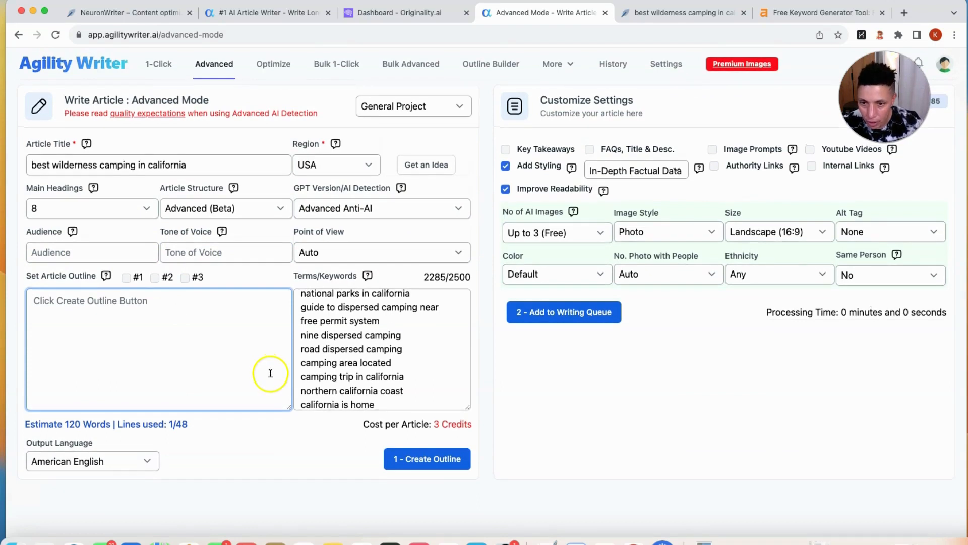
{"action": "left_click", "coordinate": [403, 458]}
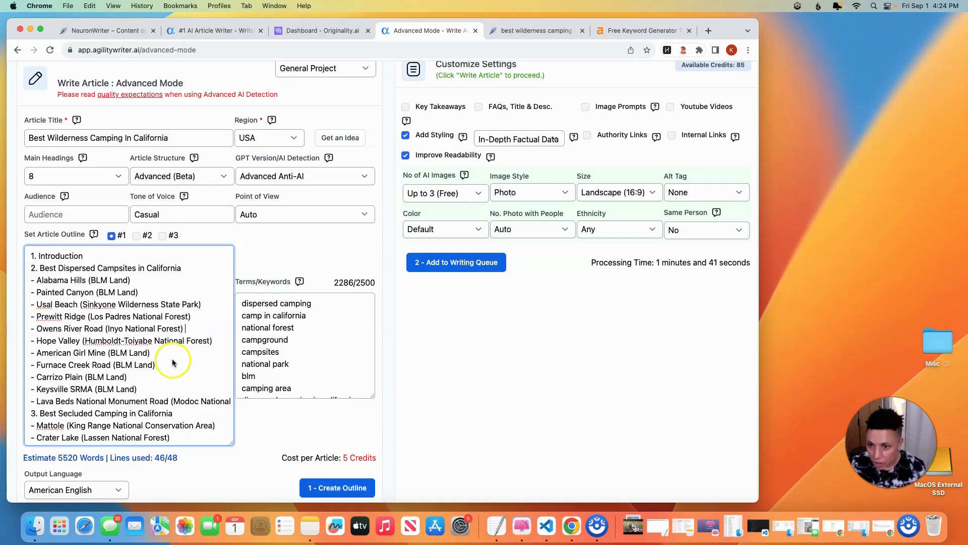
- Examine the generated outline and compare it with the top competitors' heading structure in NeuronWriter
{"action": "scroll", "coordinate": [173, 368], "scroll_direction": "down", "scroll_amount": 1}
{"action": "scroll", "coordinate": [175, 377], "scroll_direction": "down", "scroll_amount": 5}
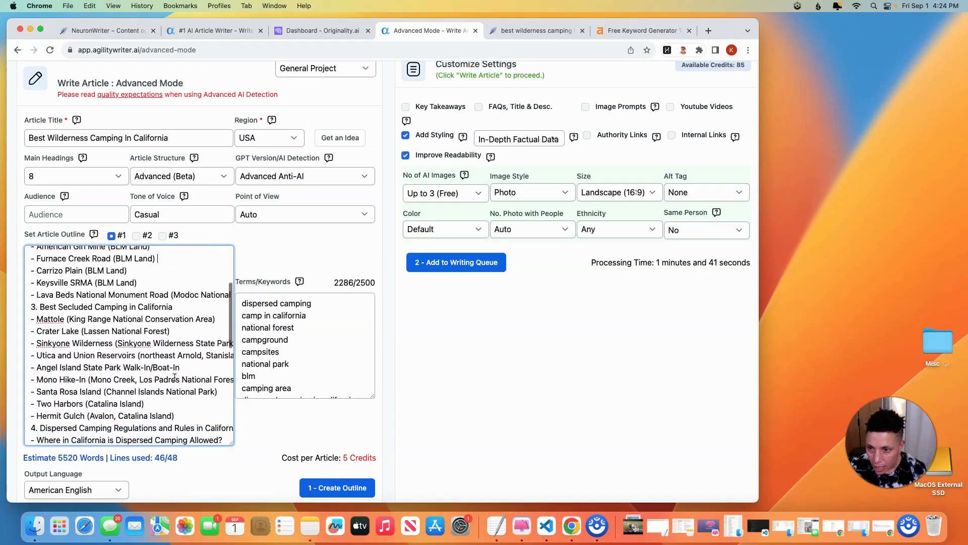
{"action": "scroll", "coordinate": [174, 377], "scroll_direction": "down", "scroll_amount": 3}
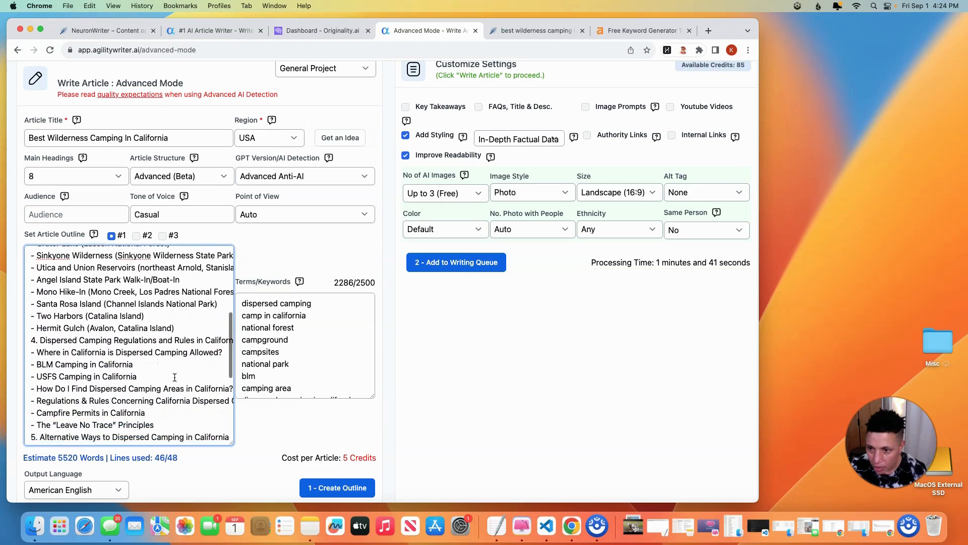
{"action": "left_click", "coordinate": [536, 30]}
{"action": "scroll", "coordinate": [331, 253], "scroll_direction": "up", "scroll_amount": 5}
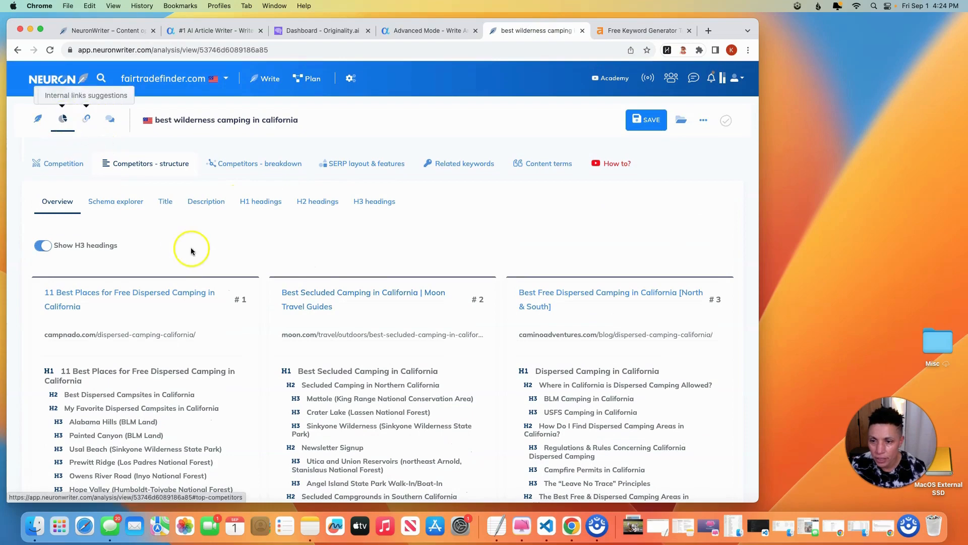
{"action": "scroll", "coordinate": [191, 247], "scroll_direction": "down", "scroll_amount": 3}
{"action": "scroll", "coordinate": [191, 249], "scroll_direction": "down", "scroll_amount": 2}
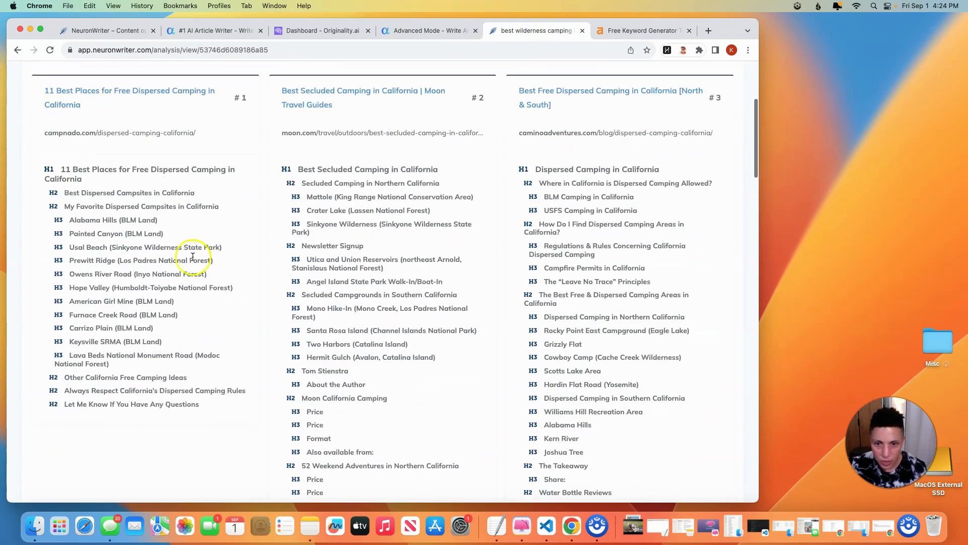
{"action": "scroll", "coordinate": [294, 291], "scroll_direction": "down", "scroll_amount": 1}
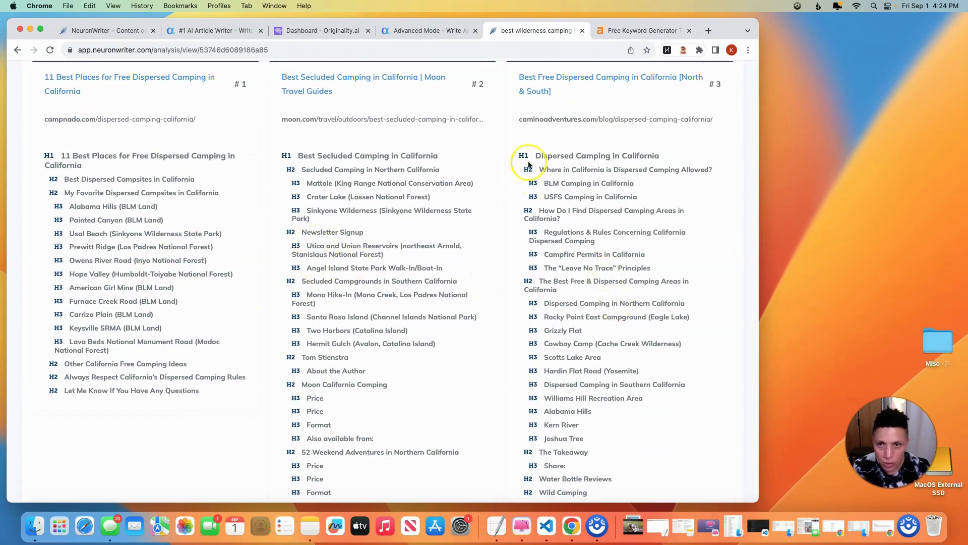
- Return to Agility Writer and read through the outline from the introduction to the alternative ways to camp section
{"action": "left_click", "coordinate": [398, 31]}
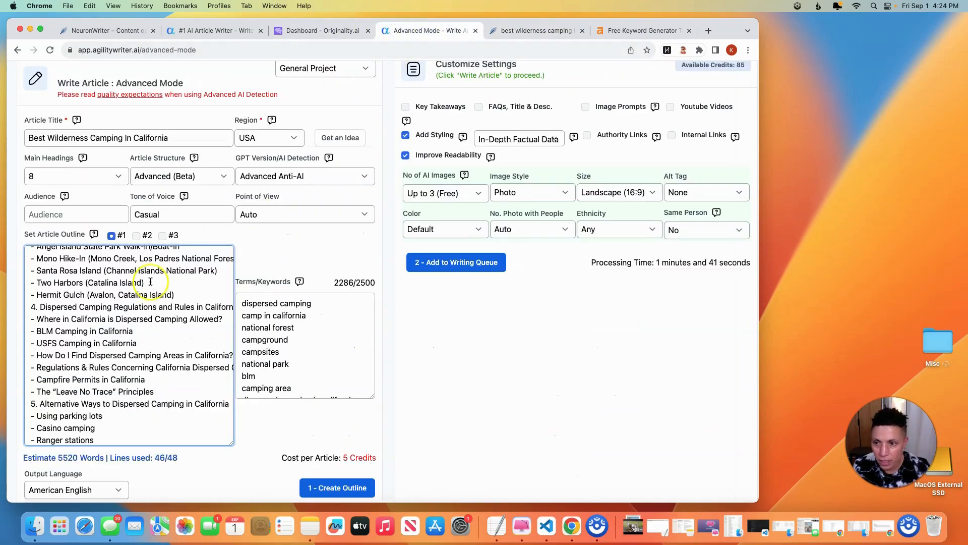
{"action": "scroll", "coordinate": [150, 281], "scroll_direction": "up", "scroll_amount": 3}
{"action": "scroll", "coordinate": [150, 281], "scroll_direction": "up", "scroll_amount": 8}
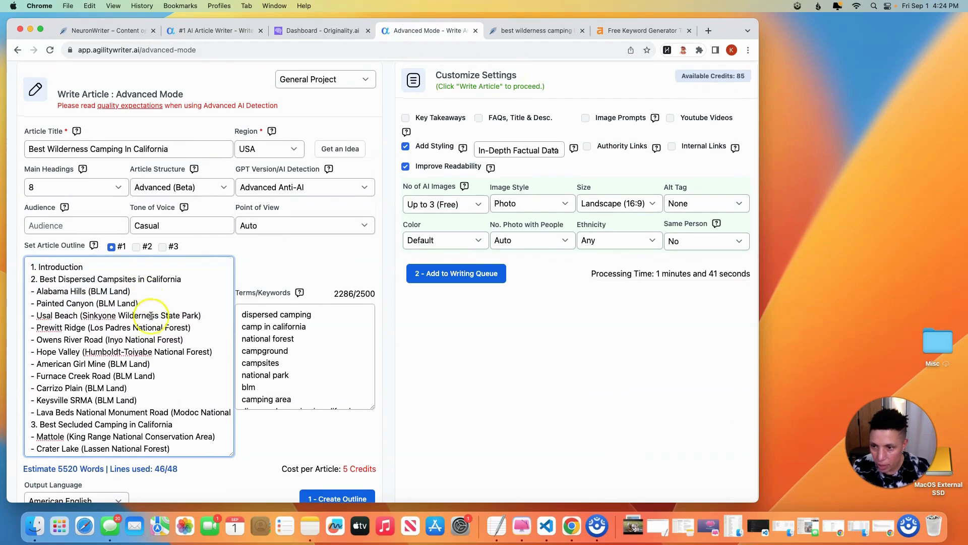
{"action": "scroll", "coordinate": [151, 315], "scroll_direction": "down", "scroll_amount": 6}
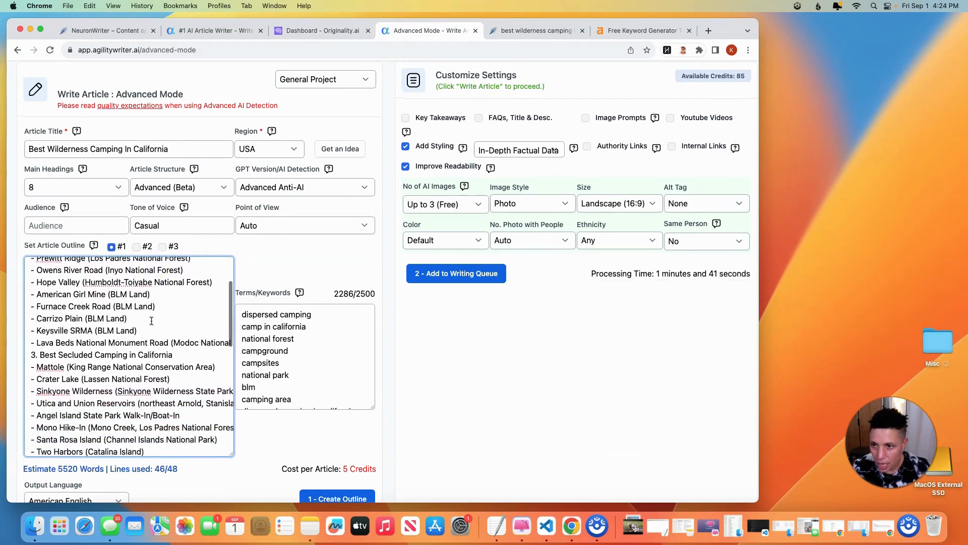
{"action": "scroll", "coordinate": [152, 321], "scroll_direction": "down", "scroll_amount": 6}
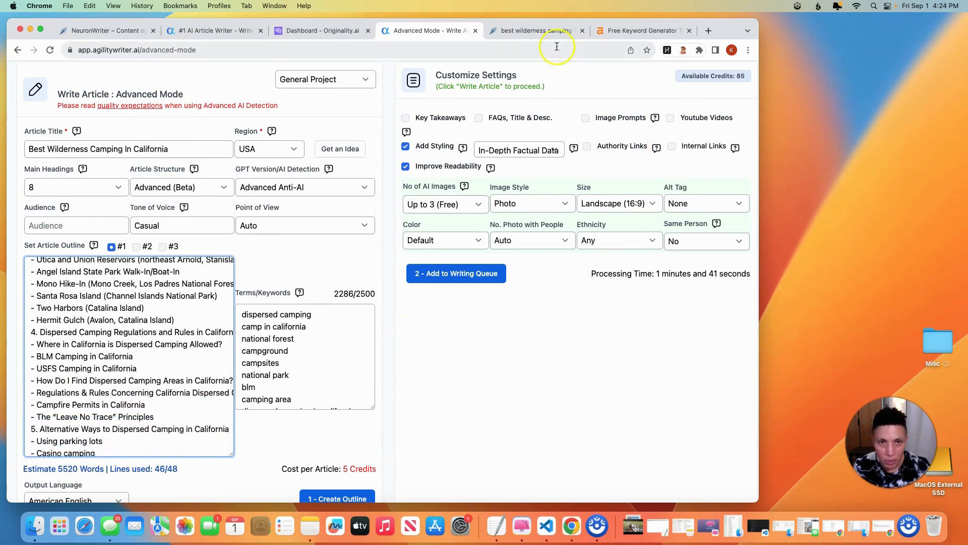
- Review the full heading lists of the top three competitors in NeuronWriter and return to the Agility Writer article form
{"action": "left_click", "coordinate": [542, 31]}
{"action": "scroll", "coordinate": [600, 353], "scroll_direction": "down", "scroll_amount": 3}
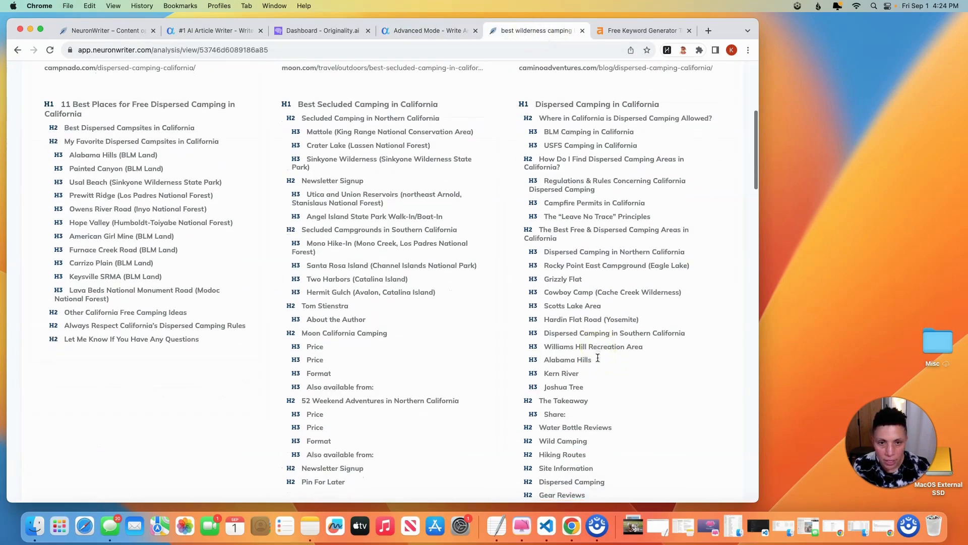
{"action": "scroll", "coordinate": [597, 357], "scroll_direction": "down", "scroll_amount": 2}
{"action": "scroll", "coordinate": [597, 358], "scroll_direction": "up", "scroll_amount": 3}
{"action": "scroll", "coordinate": [598, 357], "scroll_direction": "down", "scroll_amount": 2}
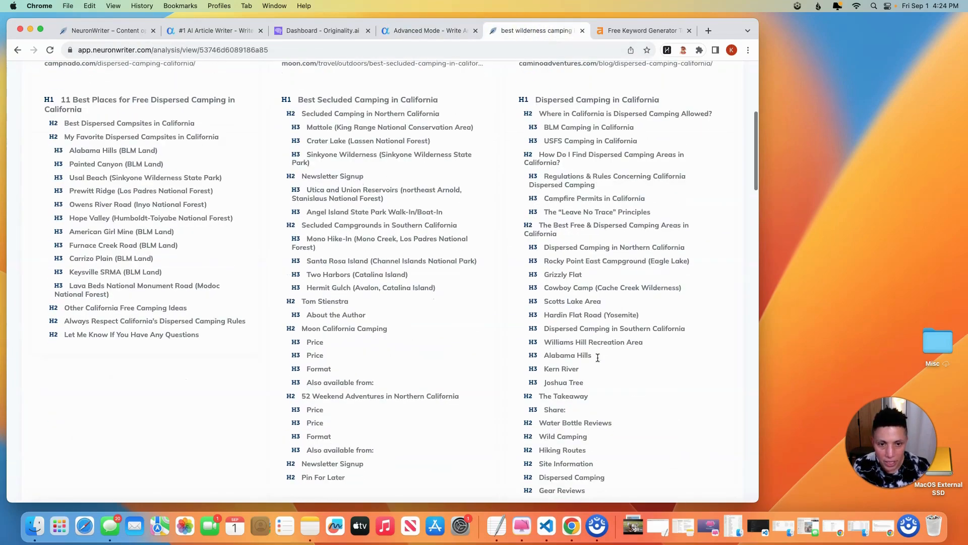
{"action": "scroll", "coordinate": [597, 357], "scroll_direction": "down", "scroll_amount": 1}
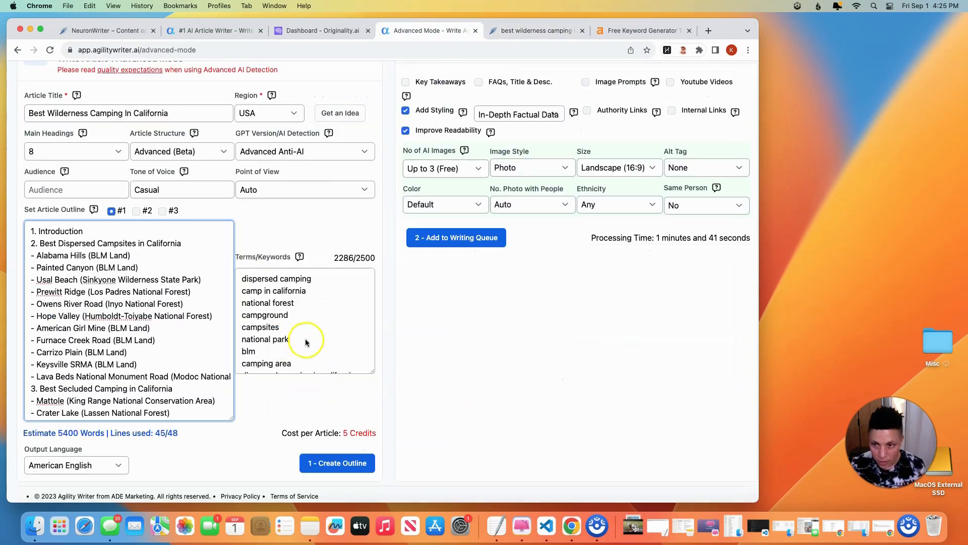
{"action": "scroll", "coordinate": [464, 340], "scroll_direction": "up", "scroll_amount": 3}
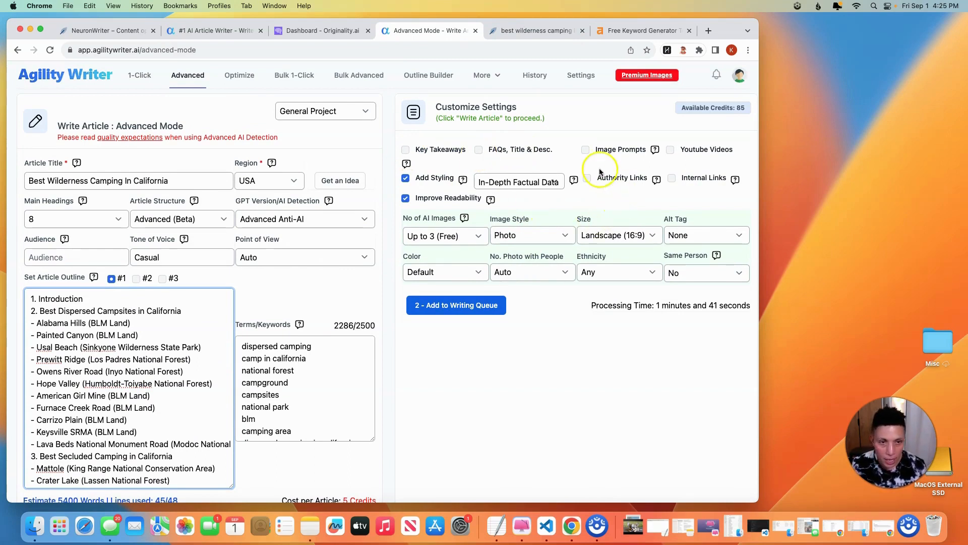
- Enable YouTube videos and authority links for the article, keeping In-Depth Factual Data as the factual data option
{"action": "left_click", "coordinate": [677, 132]}
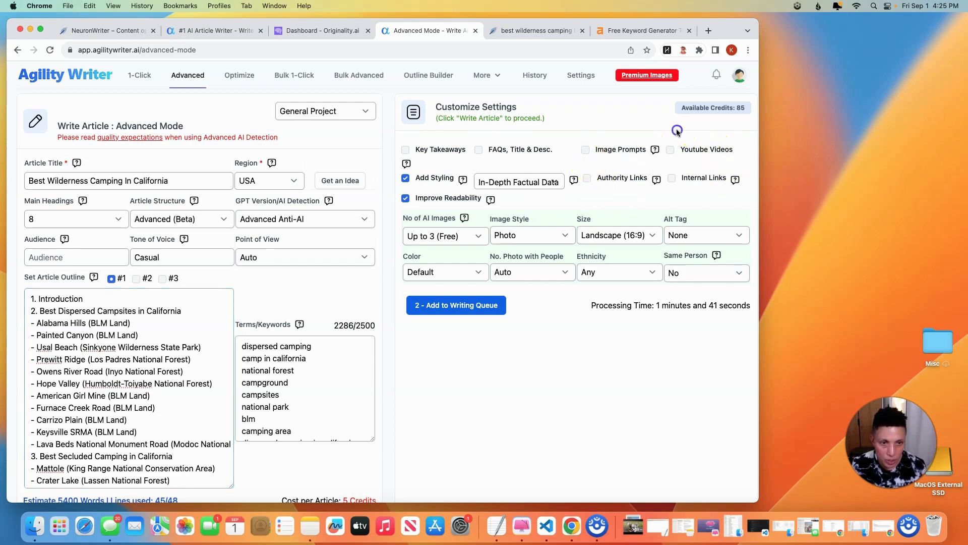
{"action": "left_click", "coordinate": [670, 150]}
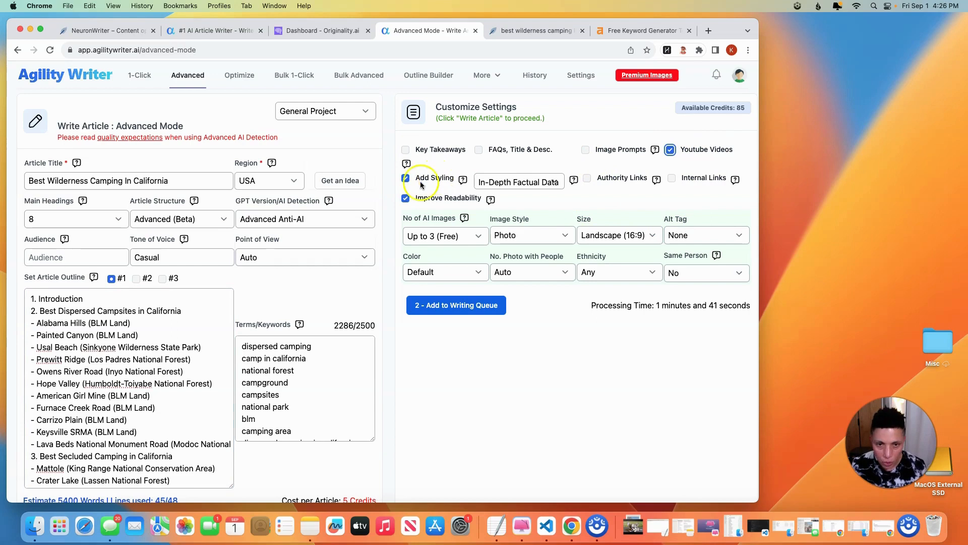
{"action": "left_click", "coordinate": [537, 185]}
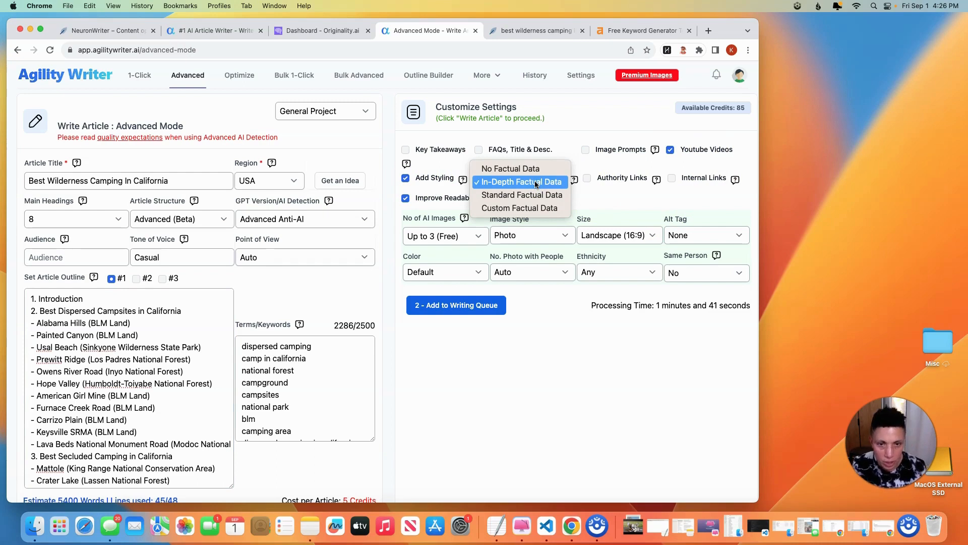
{"action": "left_click", "coordinate": [535, 181]}
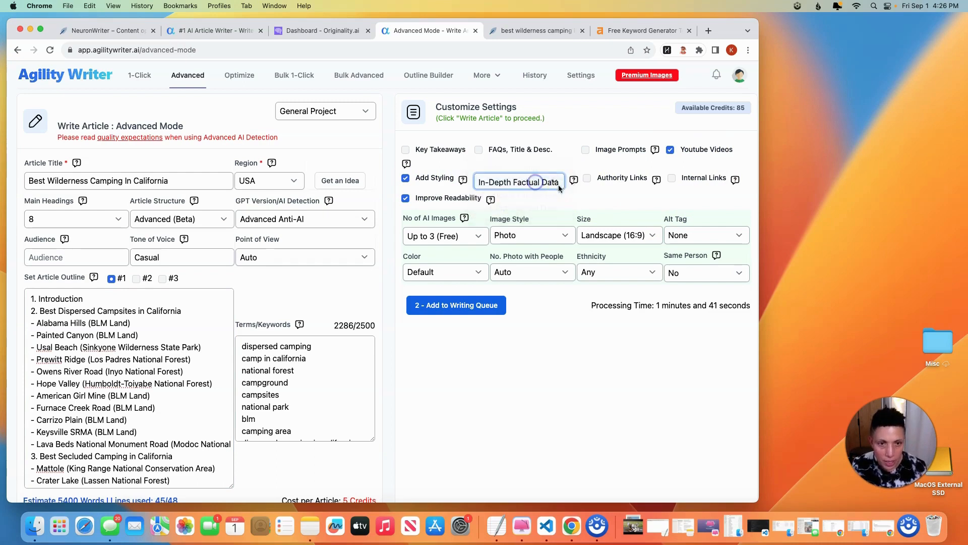
{"action": "left_click", "coordinate": [587, 180]}
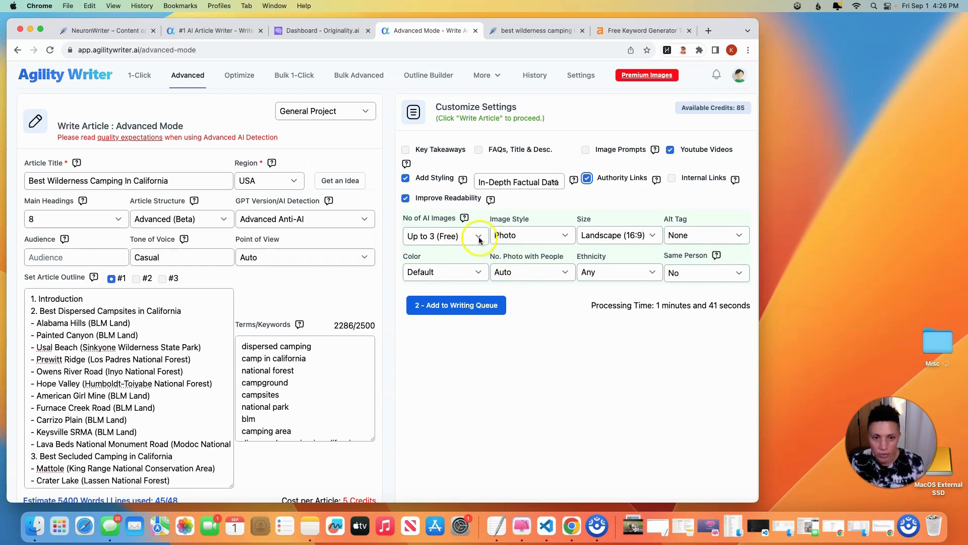
- Set the AI images to landscape (16:9) photos with short alt tags and add the article to the writing queue
{"action": "left_click", "coordinate": [619, 236]}
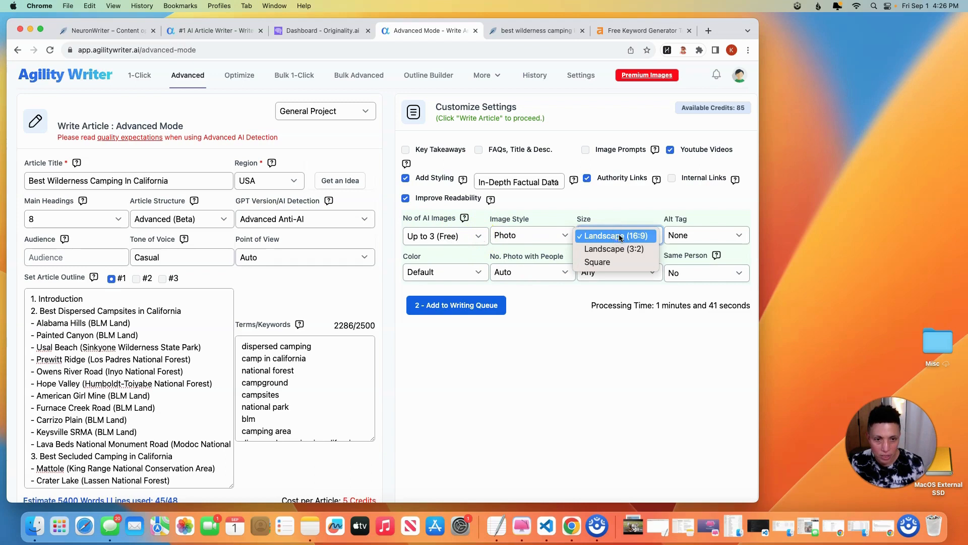
{"action": "left_click", "coordinate": [619, 238]}
{"action": "left_click", "coordinate": [561, 236]}
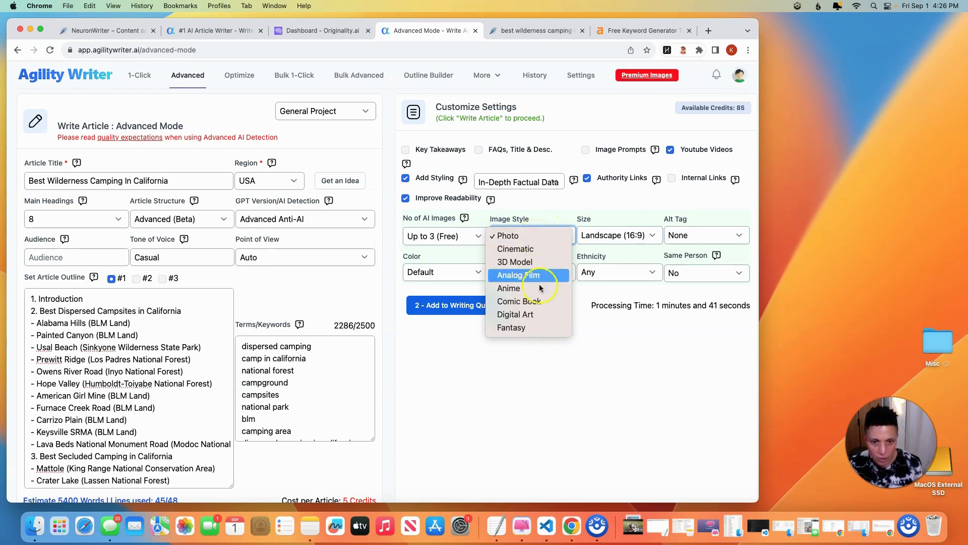
{"action": "left_click", "coordinate": [532, 236]}
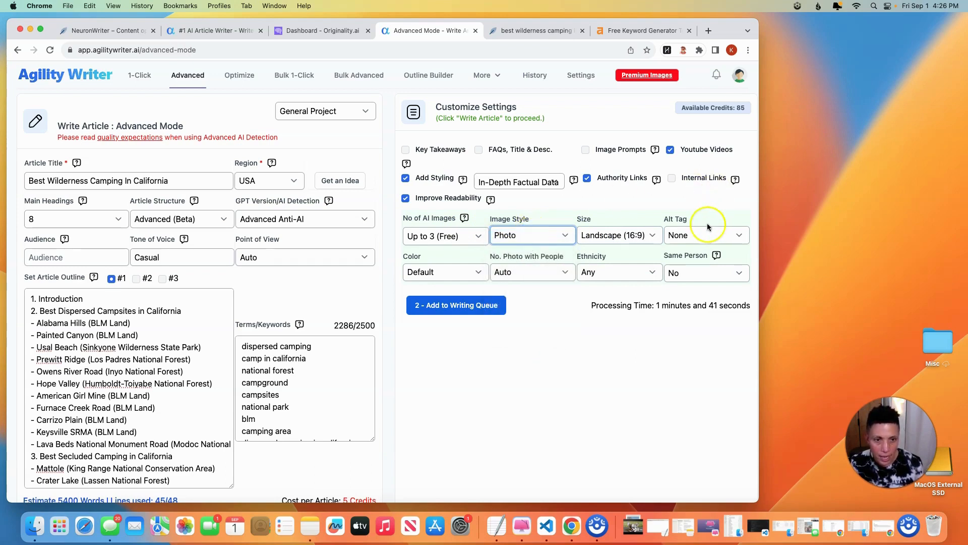
{"action": "left_click", "coordinate": [703, 236]}
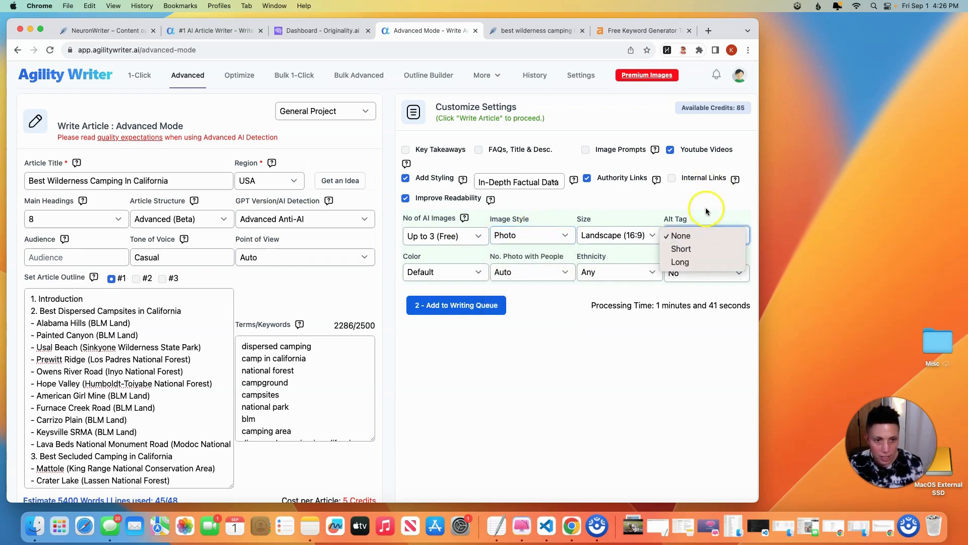
{"action": "left_click", "coordinate": [695, 247]}
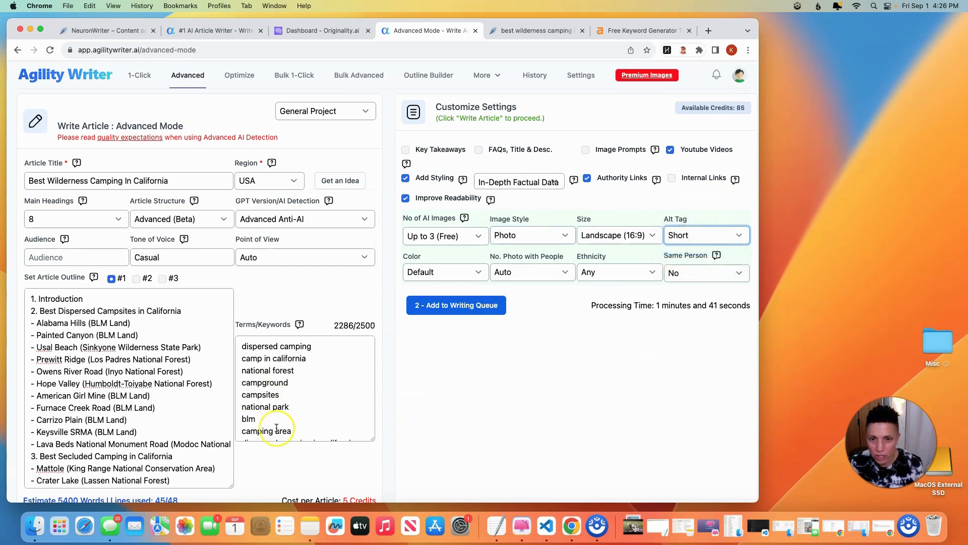
{"action": "scroll", "coordinate": [277, 427], "scroll_direction": "down", "scroll_amount": 1}
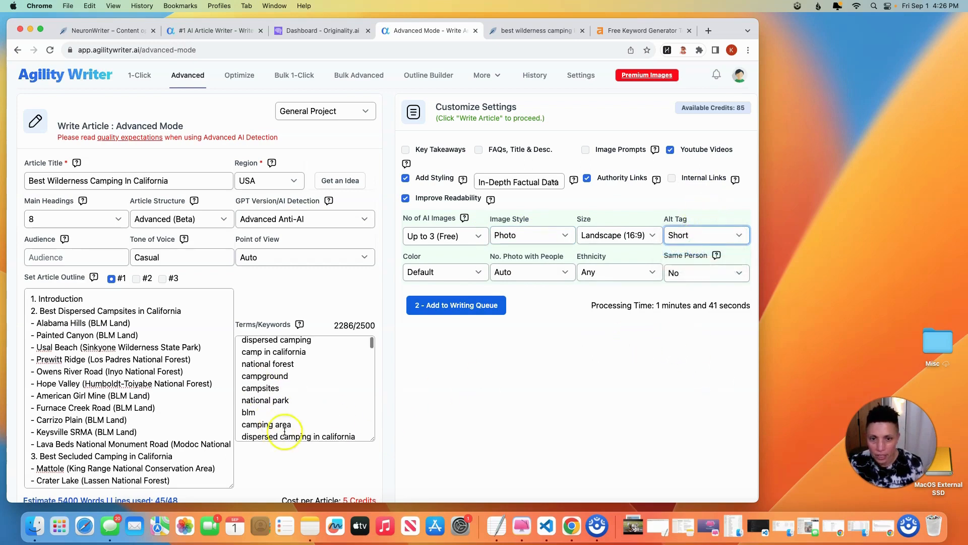
{"action": "left_click", "coordinate": [467, 313]}
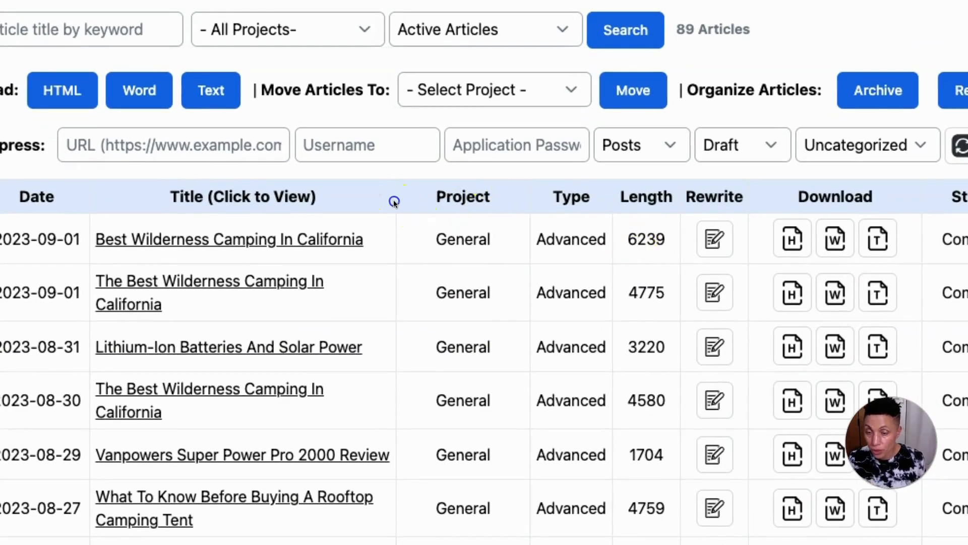
- Open the finished "Best Wilderness Camping In California" article from the article history and copy the article
{"action": "left_click", "coordinate": [270, 237]}
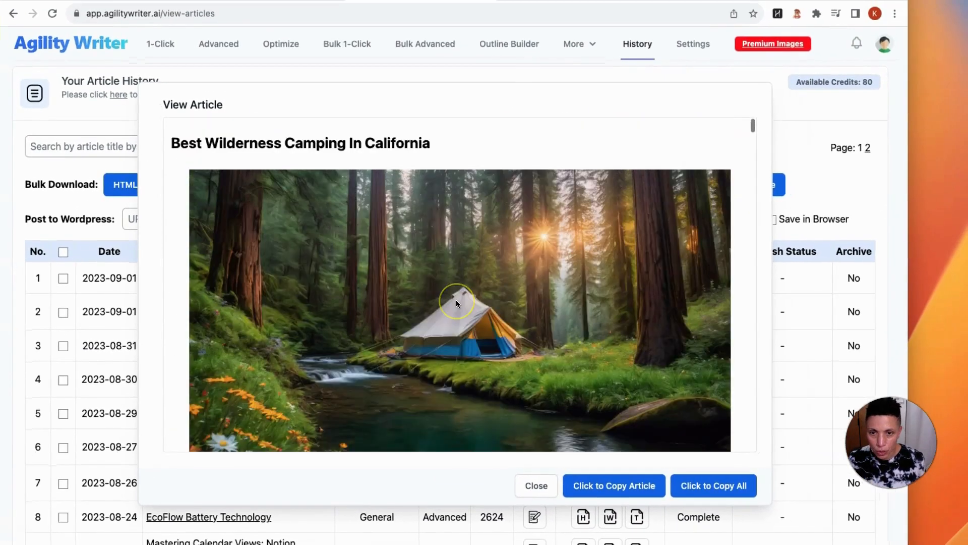
{"action": "scroll", "coordinate": [456, 300], "scroll_direction": "down", "scroll_amount": 5}
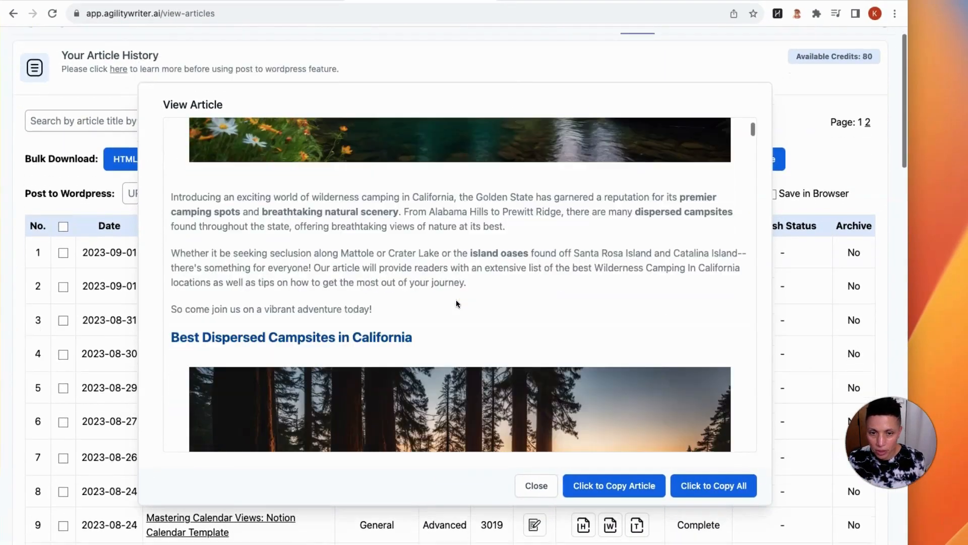
{"action": "left_click", "coordinate": [597, 482]}
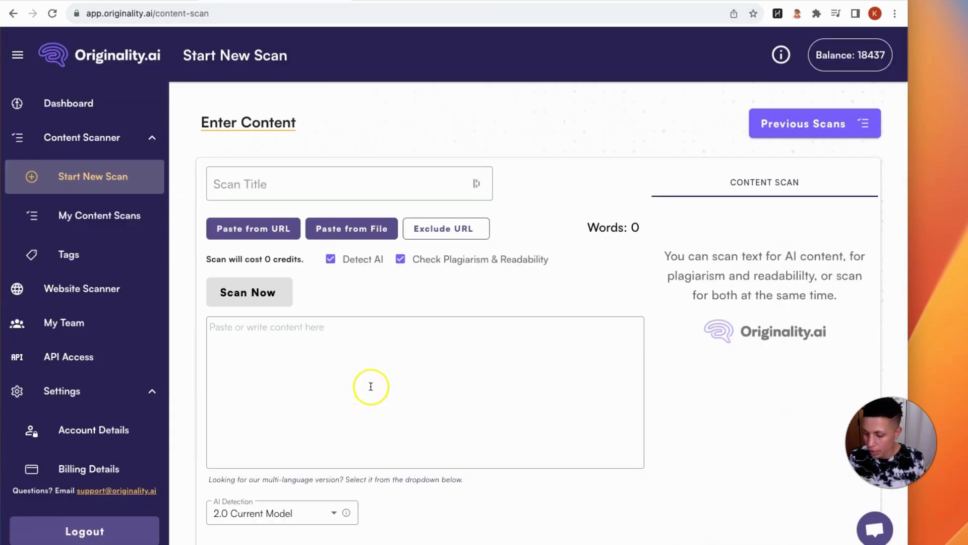
- Paste the article into a new Originality.ai scan, exclude the plagiarism and readability check, and run AI detection only
{"action": "left_click", "coordinate": [366, 351]}
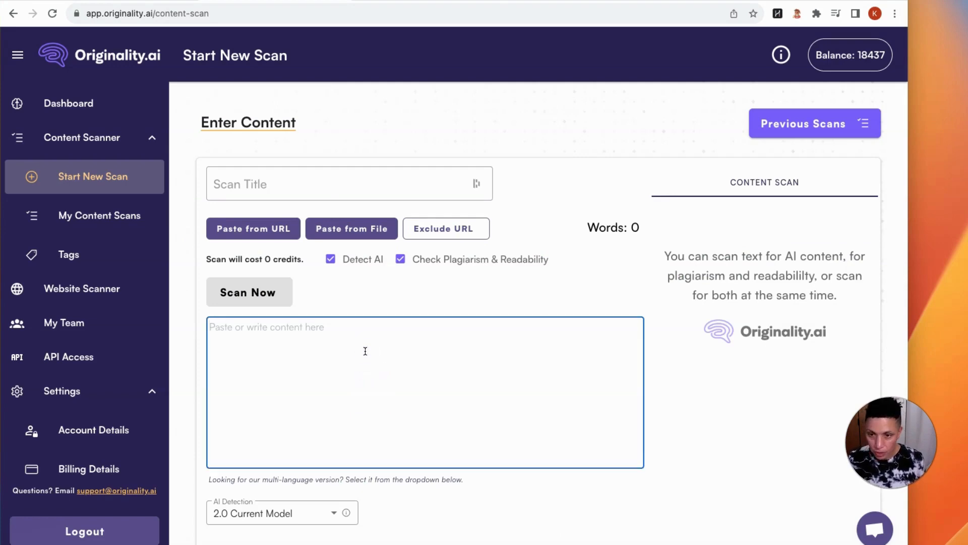
{"action": "key", "text": "super+v"}
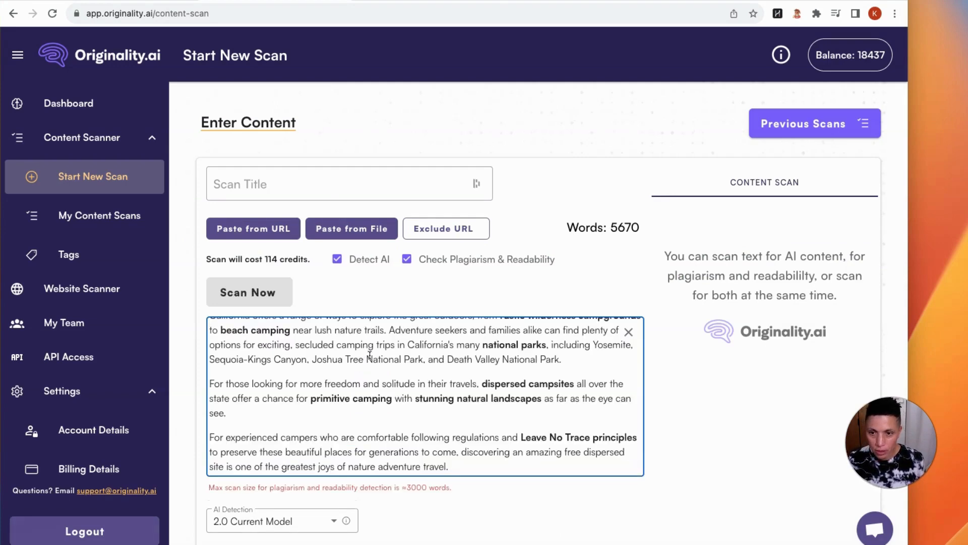
{"action": "left_click", "coordinate": [402, 269]}
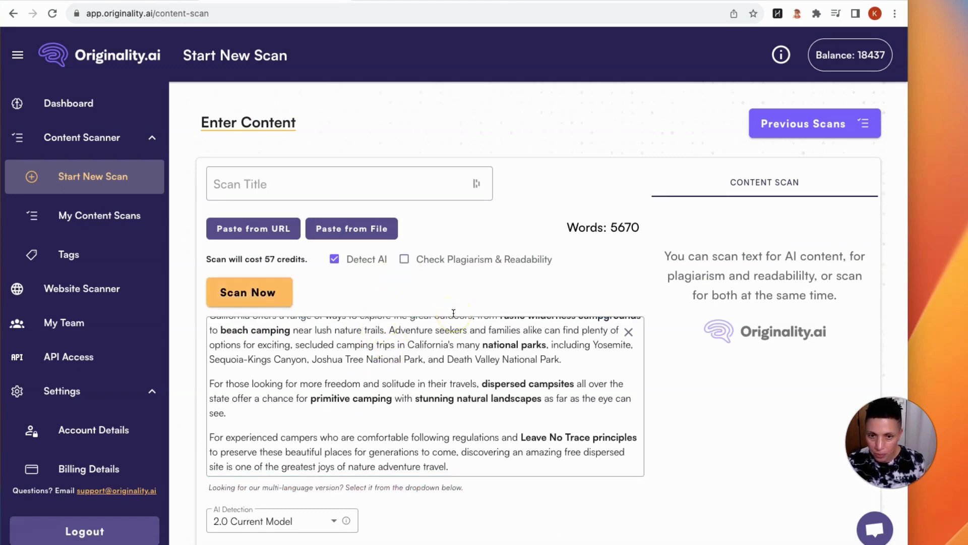
{"action": "left_click", "coordinate": [260, 293]}
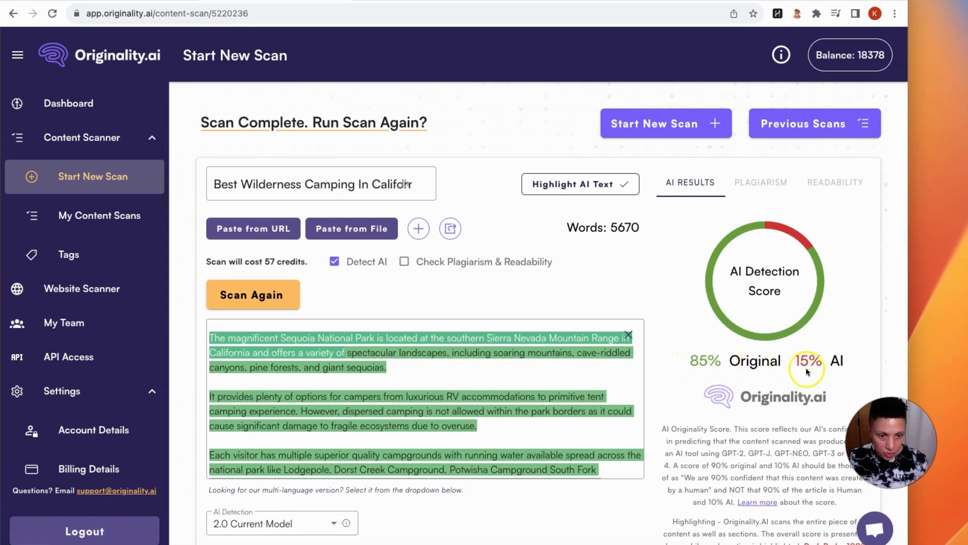
- Examine the AI detection score and the highlighted passages throughout the scanned article, including the per-section AI likelihood
{"action": "scroll", "coordinate": [531, 397], "scroll_direction": "down", "scroll_amount": 10}
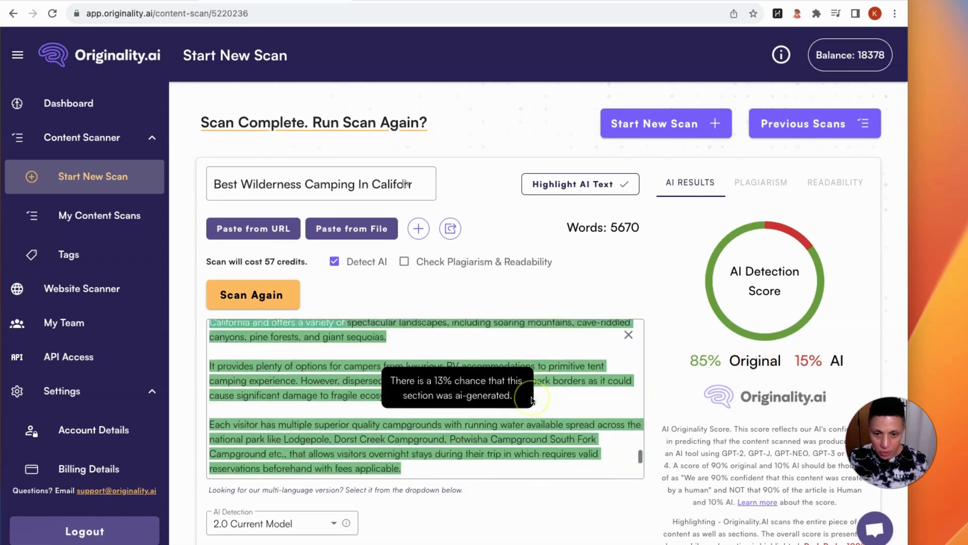
{"action": "scroll", "coordinate": [531, 397], "scroll_direction": "down", "scroll_amount": 10}
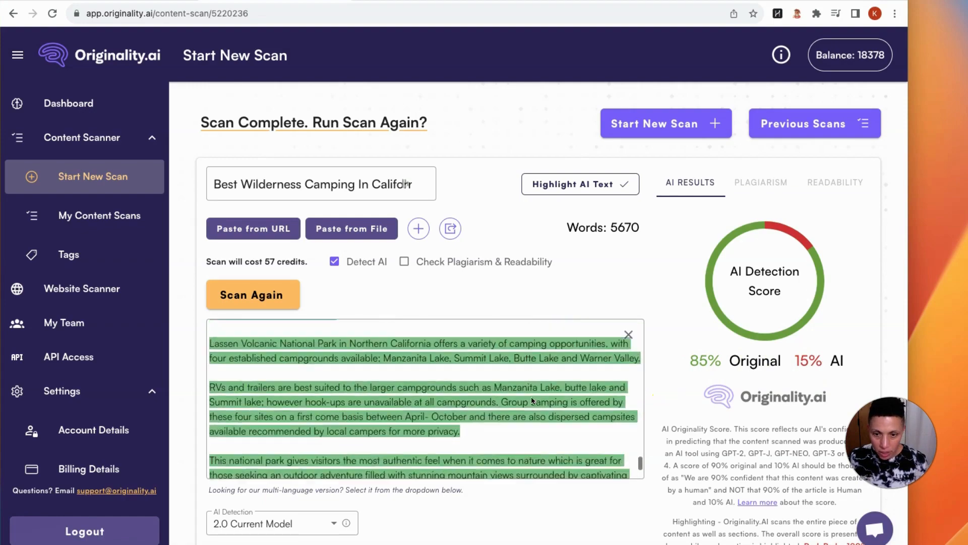
{"action": "scroll", "coordinate": [531, 396], "scroll_direction": "down", "scroll_amount": 10}
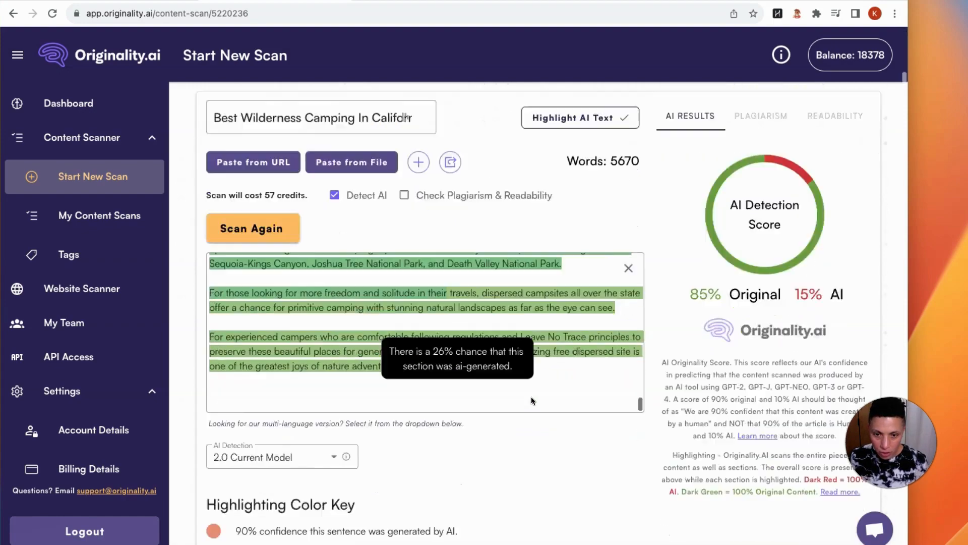
{"action": "scroll", "coordinate": [520, 361], "scroll_direction": "down", "scroll_amount": 1}
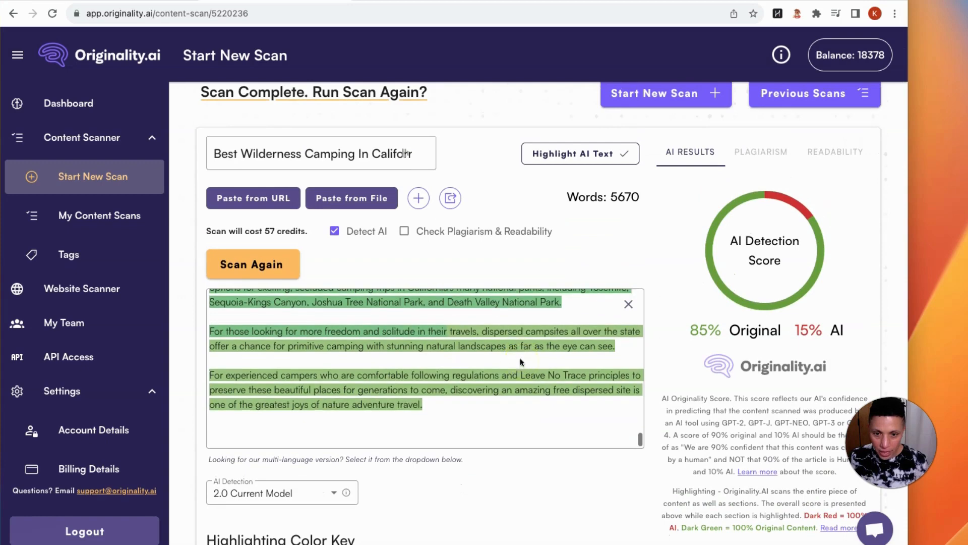
{"action": "mouse_move", "coordinate": [519, 358]}
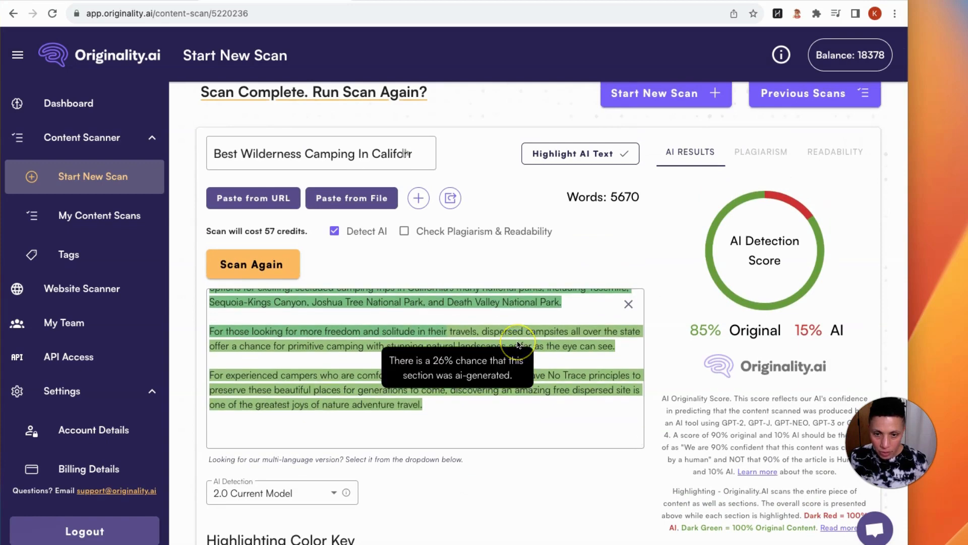
{"action": "scroll", "coordinate": [518, 344], "scroll_direction": "up", "scroll_amount": 10}
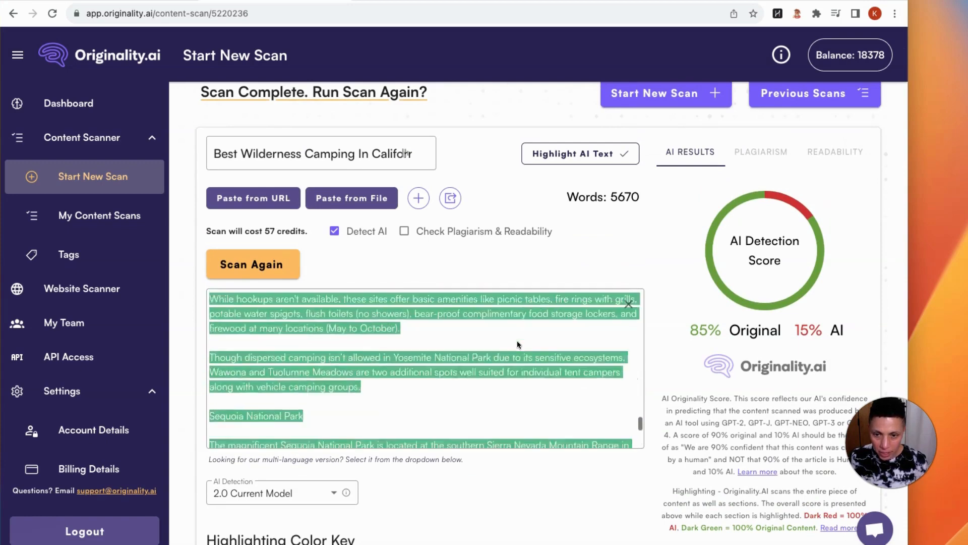
{"action": "scroll", "coordinate": [517, 345], "scroll_direction": "up", "scroll_amount": 3}
- Switch to NeuronWriter and paste the article into the empty content editor for "best wilderness camping in california"
{"action": "left_click", "coordinate": [54, 533]}
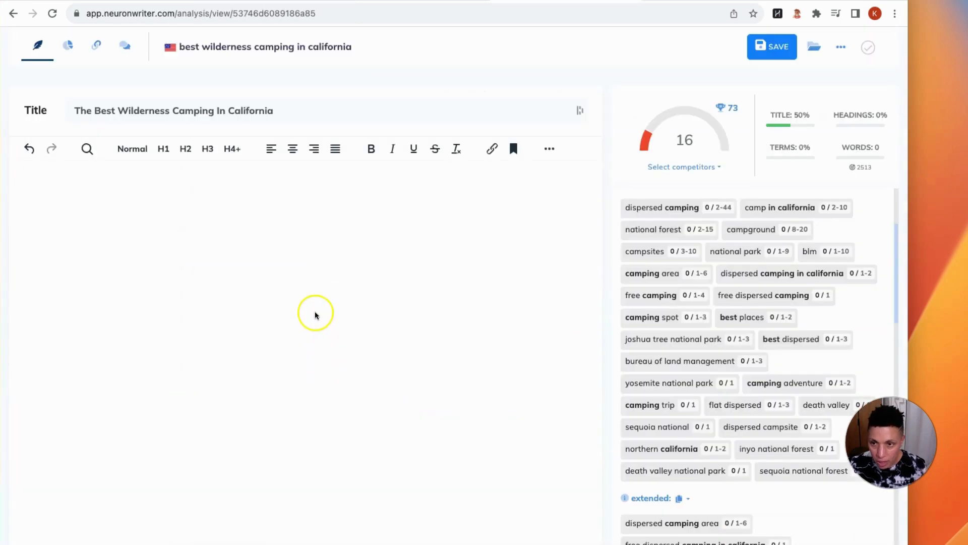
{"action": "left_click", "coordinate": [312, 287]}
{"action": "scroll", "coordinate": [331, 312], "scroll_direction": "up", "scroll_amount": 2}
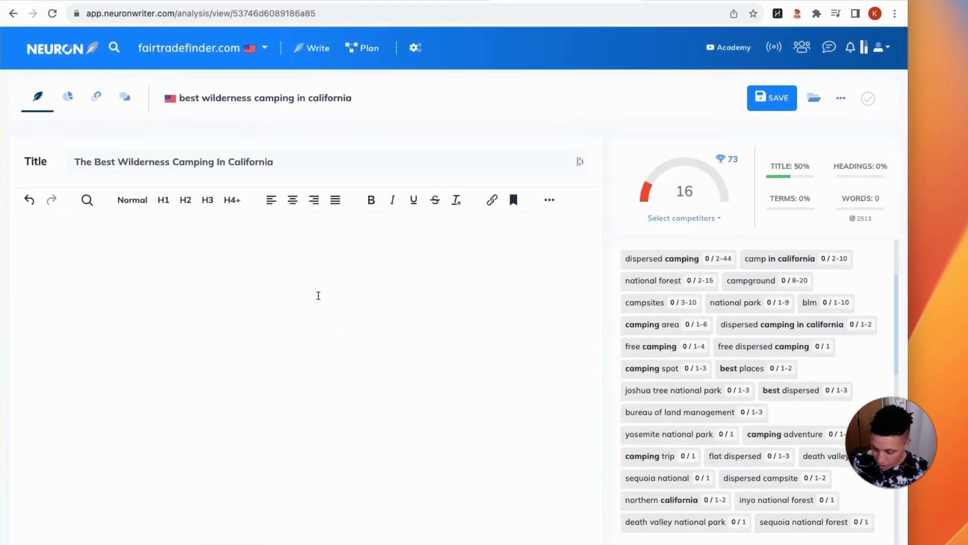
{"action": "key", "text": "ctrl+v"}
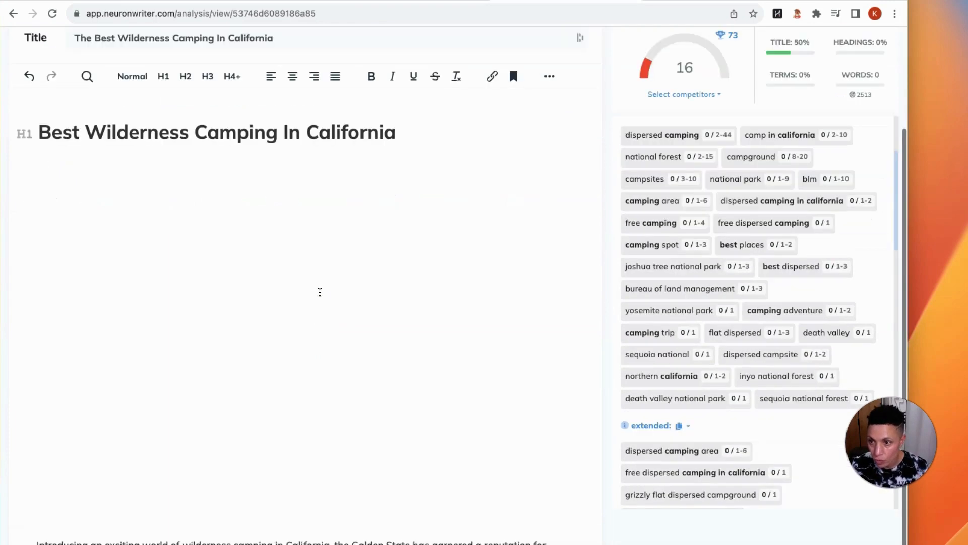
{"action": "scroll", "coordinate": [320, 292], "scroll_direction": "up", "scroll_amount": 3}
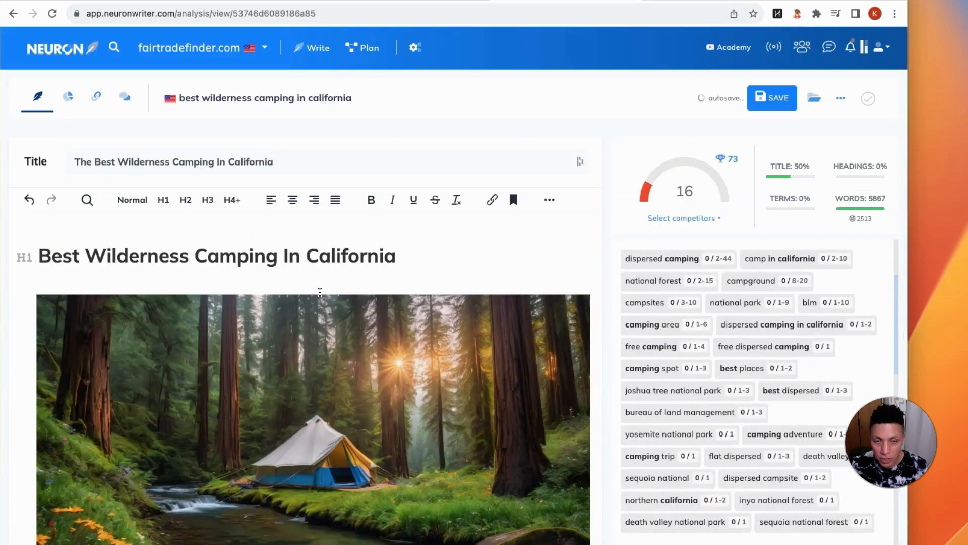
- Compare the article's content score with the competitors' scores and review its heading, introduction and suggested term usage
{"action": "left_click", "coordinate": [301, 252]}
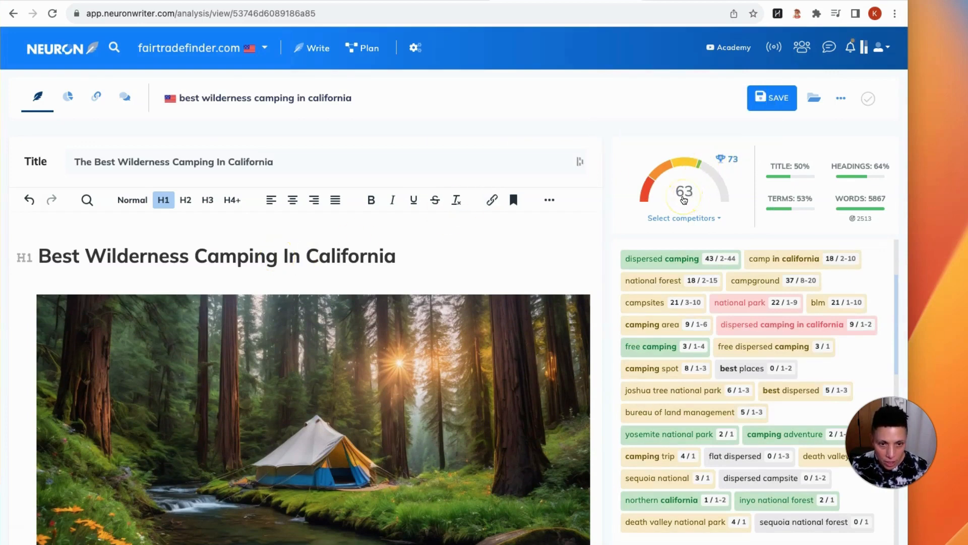
{"action": "mouse_move", "coordinate": [731, 166]}
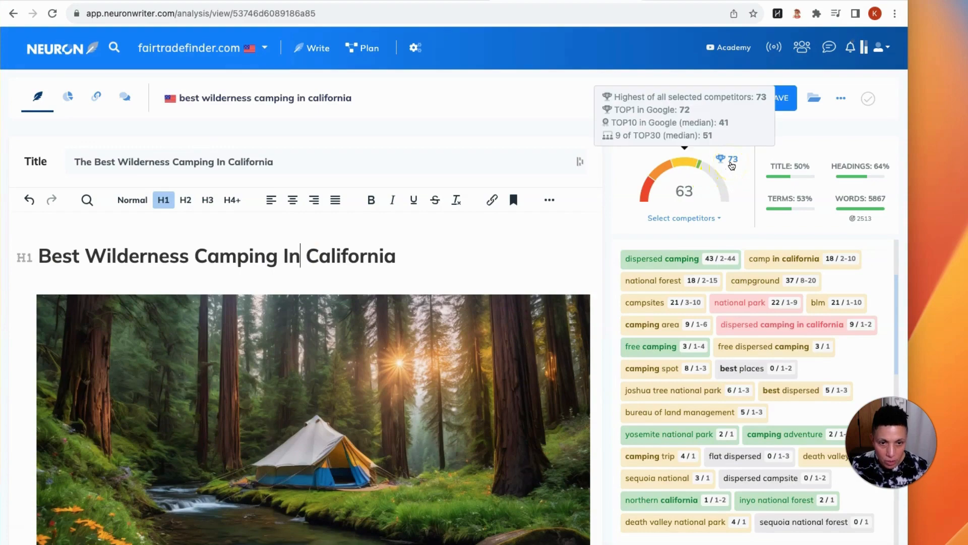
{"action": "triple_click", "coordinate": [134, 256]}
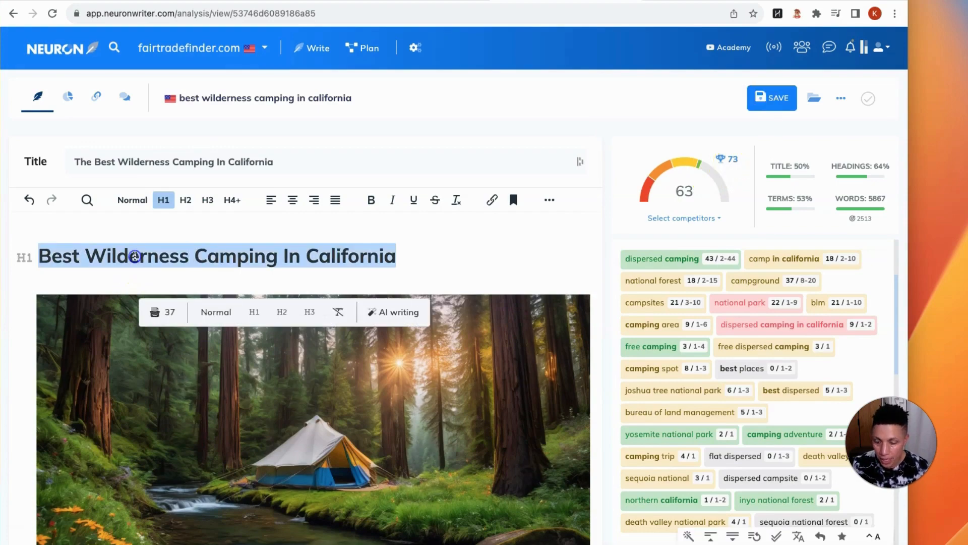
{"action": "scroll", "coordinate": [164, 309], "scroll_direction": "down", "scroll_amount": 3}
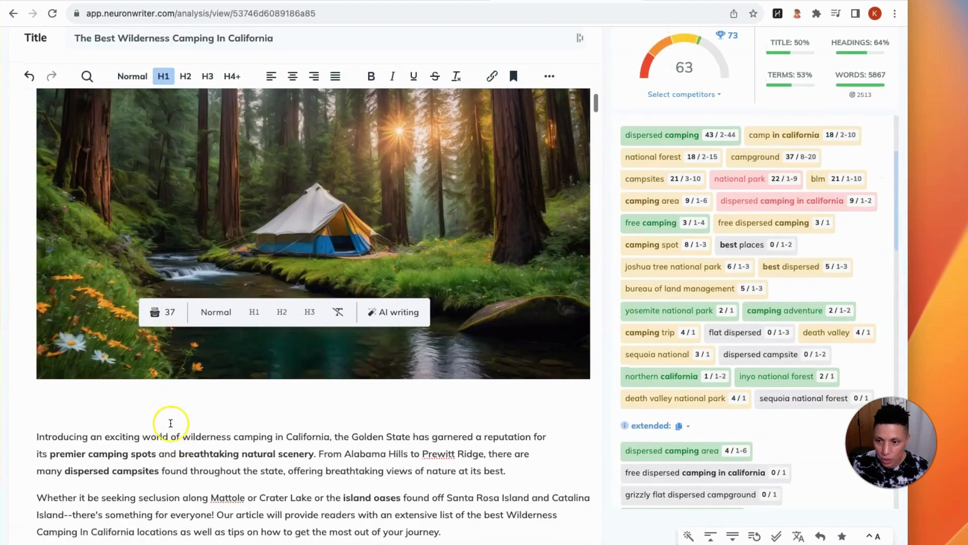
{"action": "left_click", "coordinate": [167, 411]}
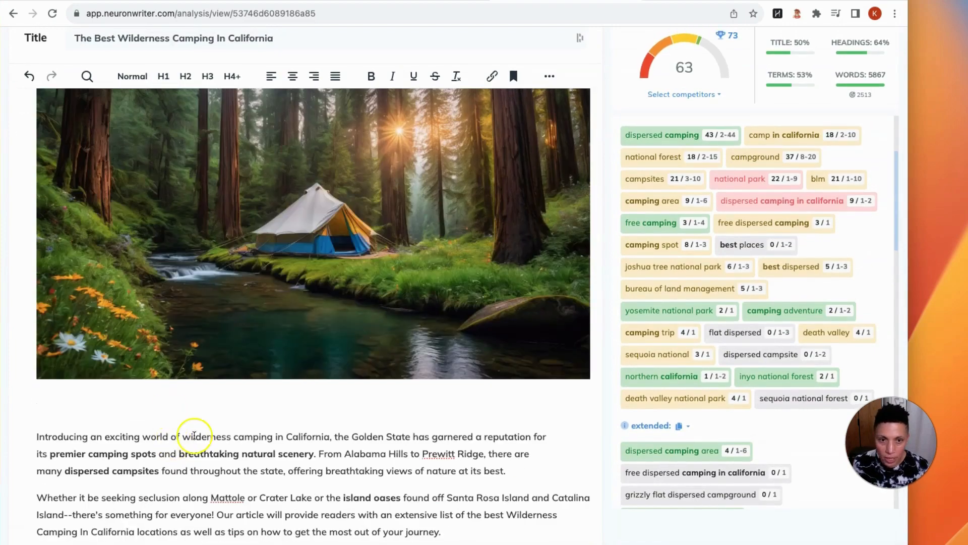
{"action": "scroll", "coordinate": [697, 277], "scroll_direction": "up", "scroll_amount": 3}
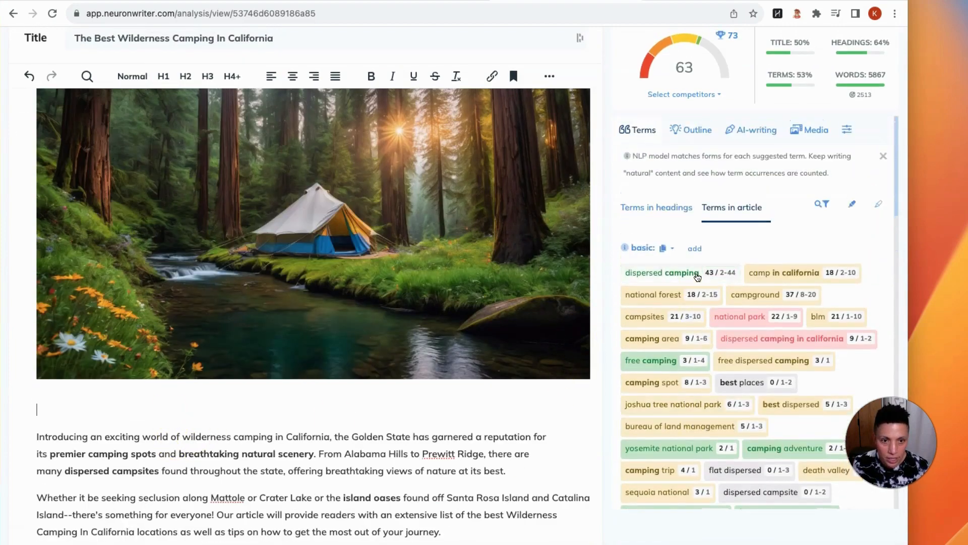
- Examine the basic and extended suggested terms, comparing each term's usage in the article with its recommended range
{"action": "scroll", "coordinate": [701, 217], "scroll_direction": "down", "scroll_amount": 1}
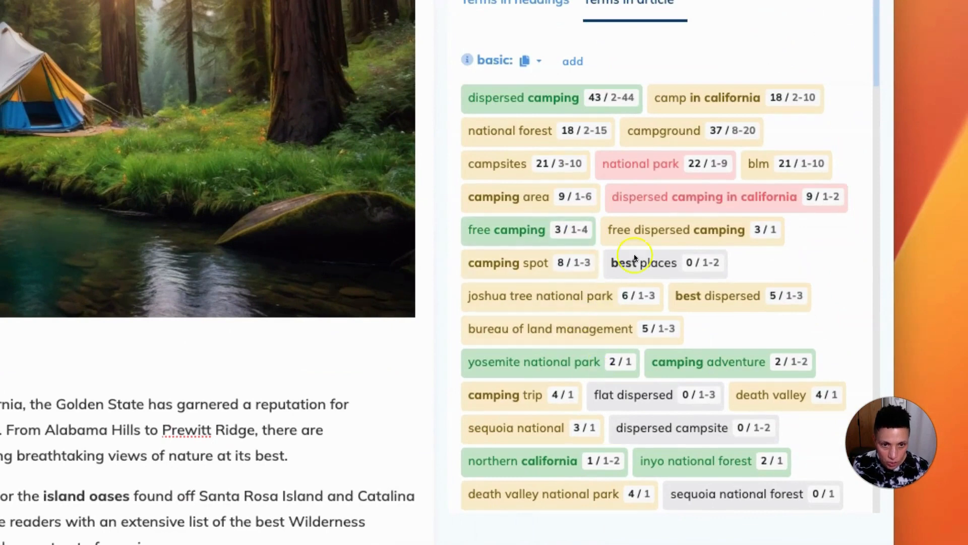
{"action": "scroll", "coordinate": [615, 332], "scroll_direction": "down", "scroll_amount": 2}
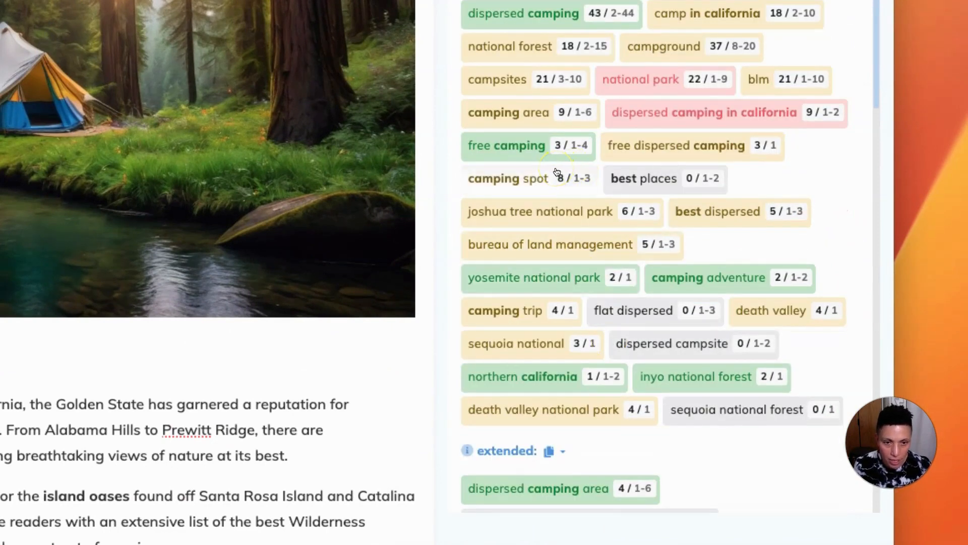
{"action": "scroll", "coordinate": [537, 313], "scroll_direction": "down", "scroll_amount": 2}
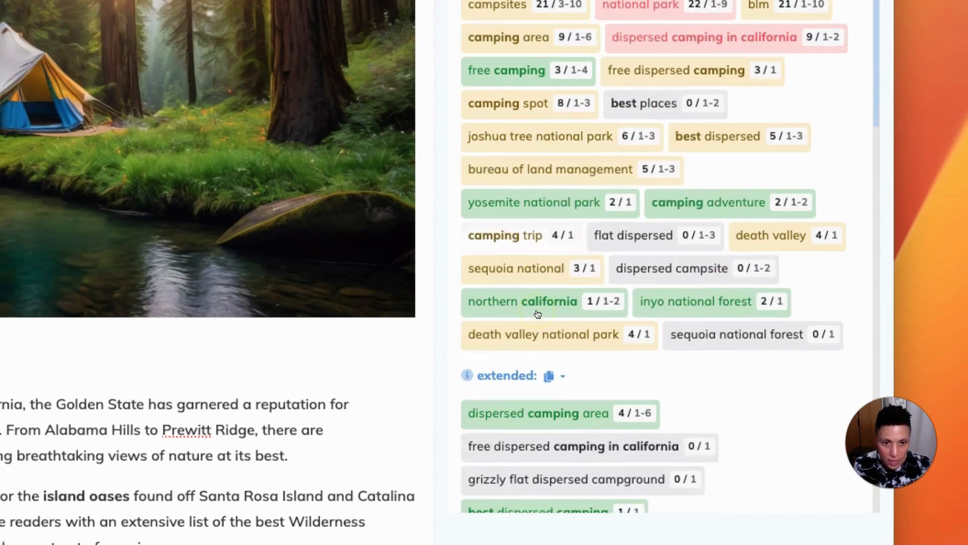
{"action": "scroll", "coordinate": [536, 303], "scroll_direction": "up", "scroll_amount": 5}
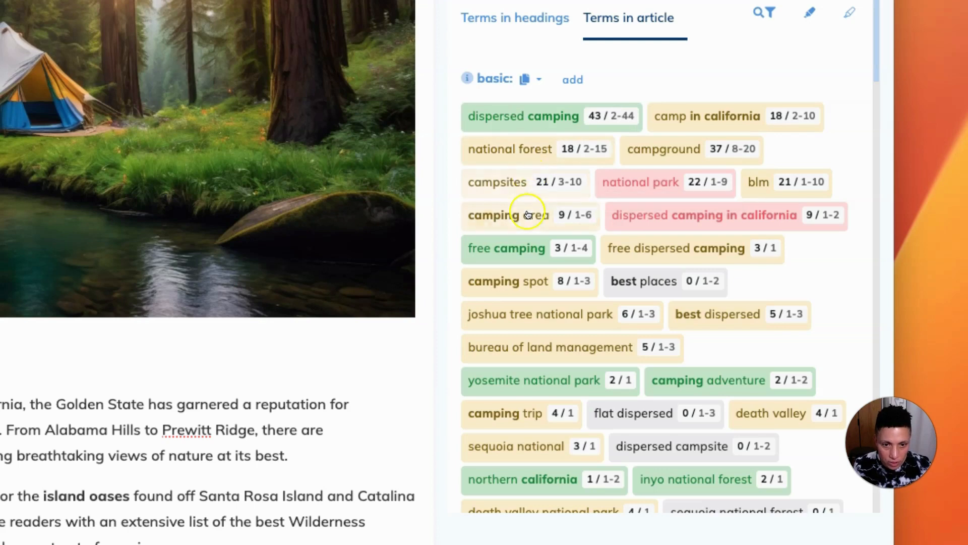
{"action": "left_click", "coordinate": [665, 216]}
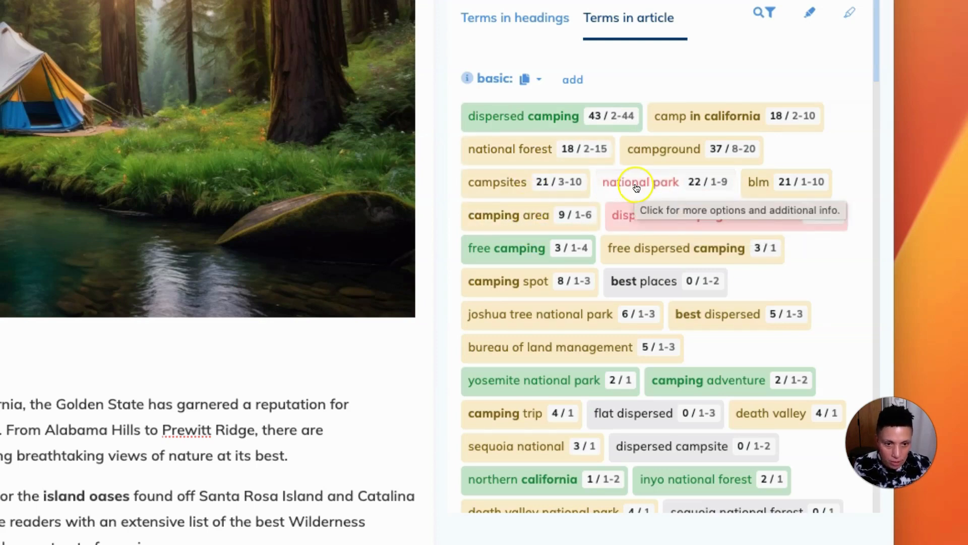
{"action": "scroll", "coordinate": [634, 208], "scroll_direction": "down", "scroll_amount": 4}
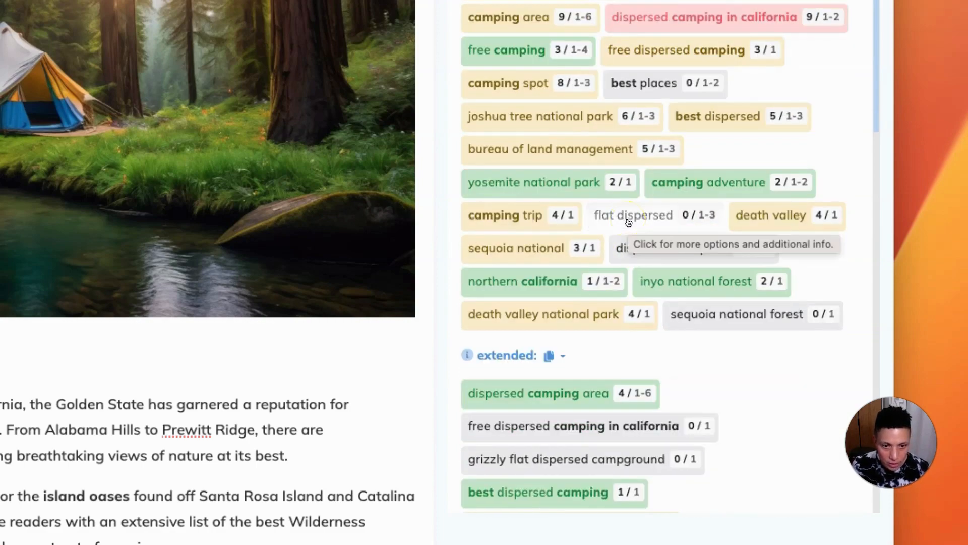
{"action": "scroll", "coordinate": [612, 424], "scroll_direction": "down", "scroll_amount": 7}
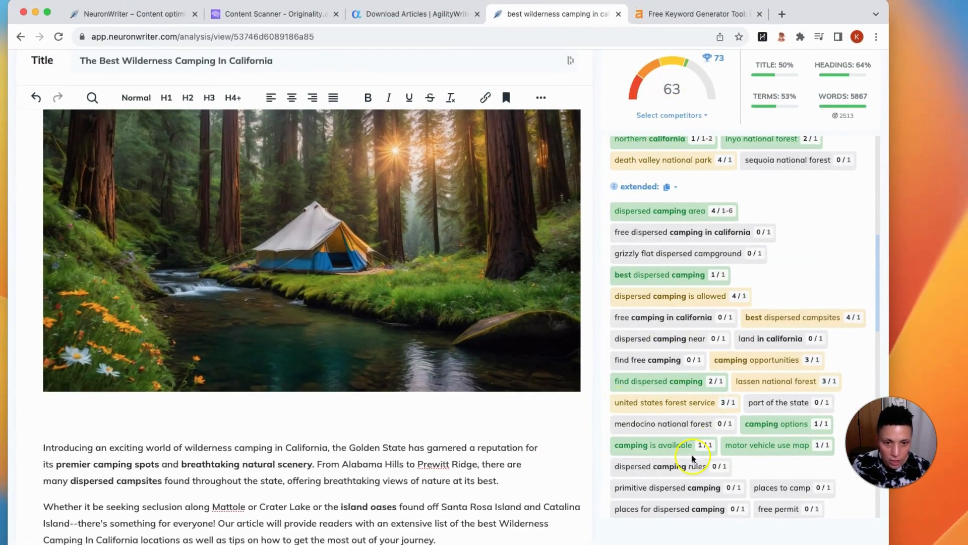
{"action": "scroll", "coordinate": [695, 460], "scroll_direction": "down", "scroll_amount": 1}
- Copy the suggested term "free camping in california", paste it over "California" in the introduction's first sentence, and capitalize "California" in it
{"action": "left_click", "coordinate": [651, 310]}
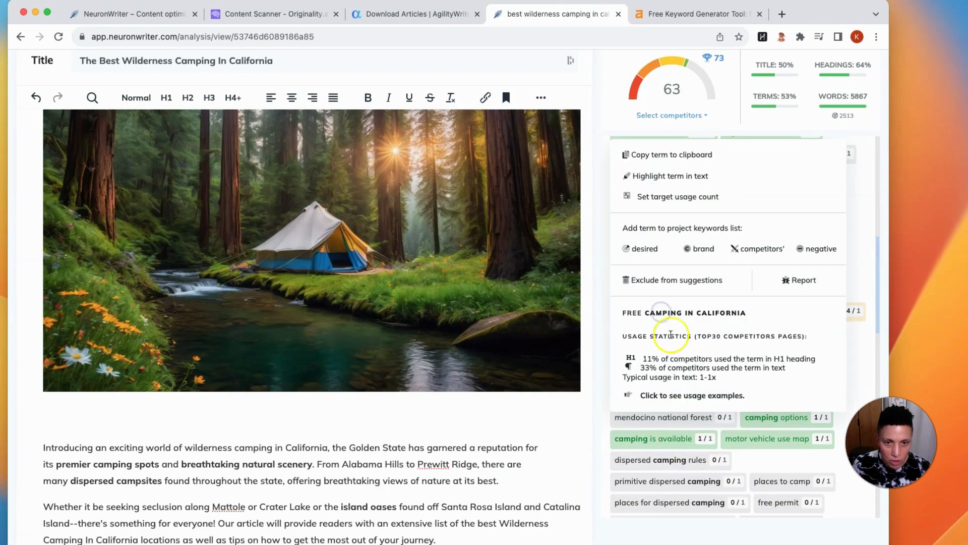
{"action": "left_click", "coordinate": [658, 156]}
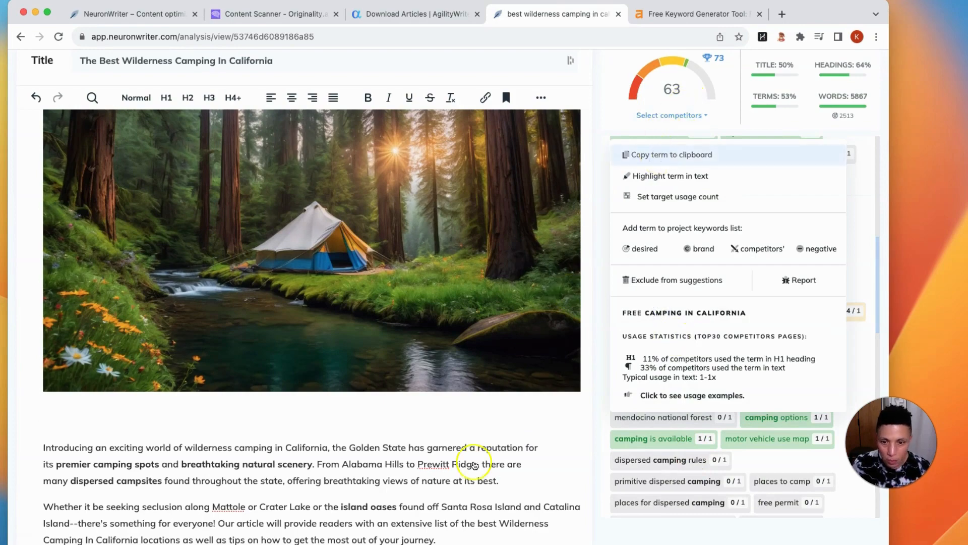
{"action": "left_click", "coordinate": [434, 448]}
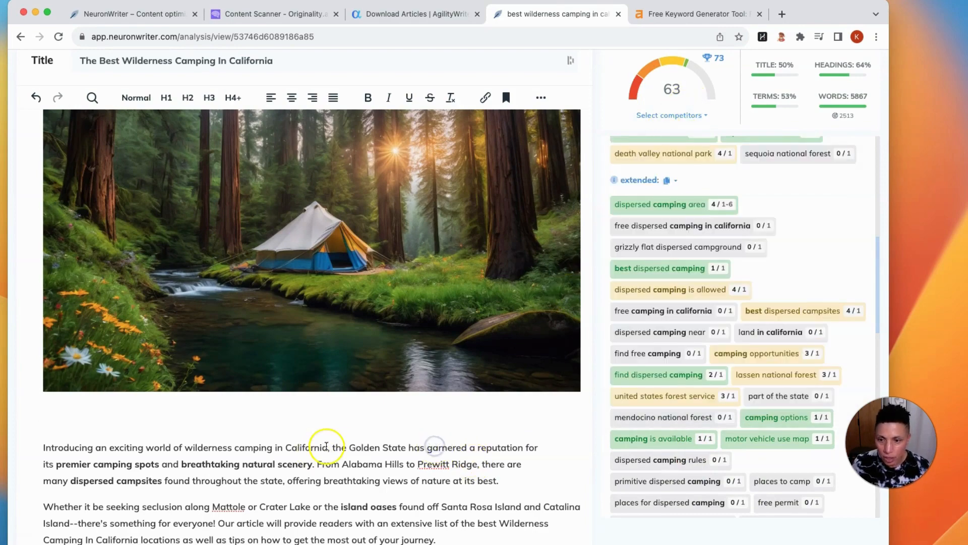
{"action": "left_click_drag", "start_coordinate": [328, 447], "coordinate": [288, 447]}
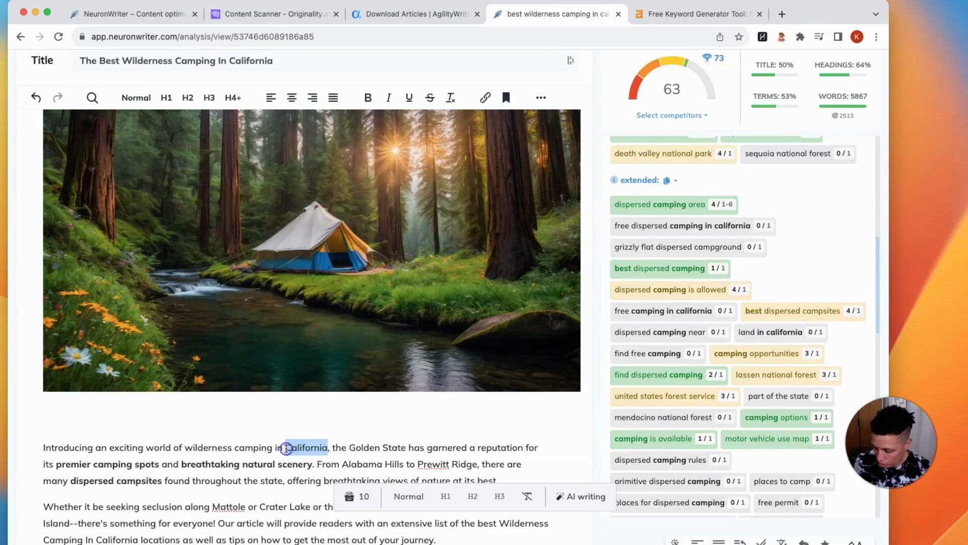
{"action": "key", "text": "super+v"}
{"action": "left_click", "coordinate": [380, 446]}
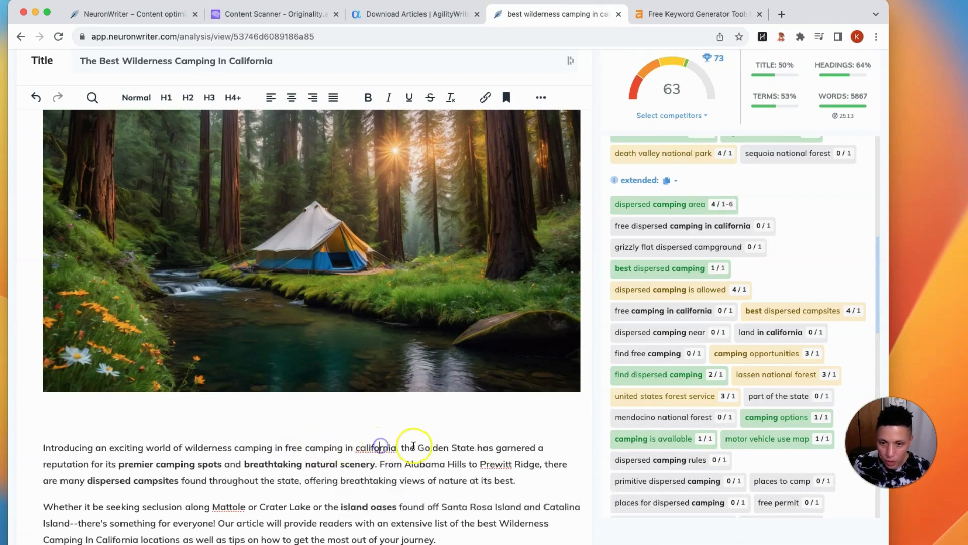
{"action": "left_click", "coordinate": [361, 447]}
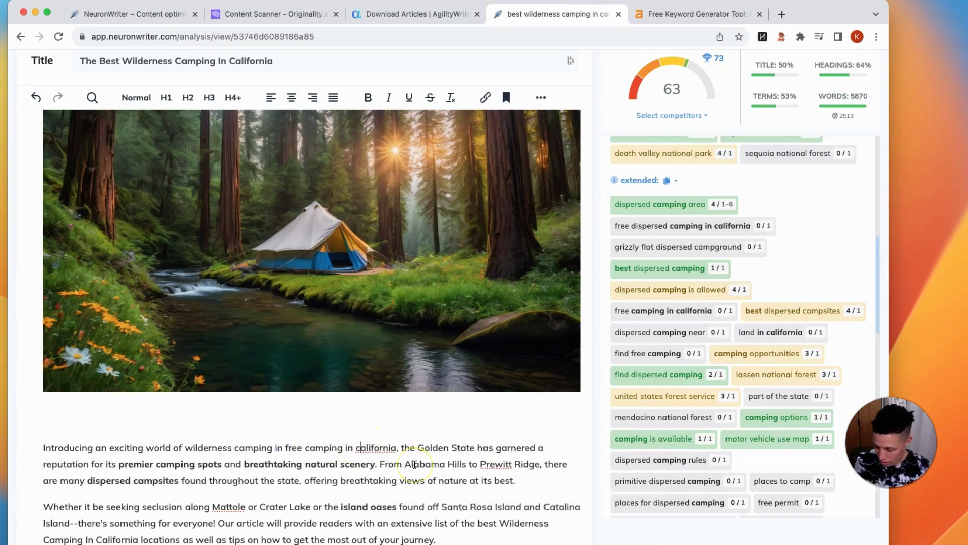
{"action": "key", "text": "Delete"}
{"action": "type", "text": "C"}
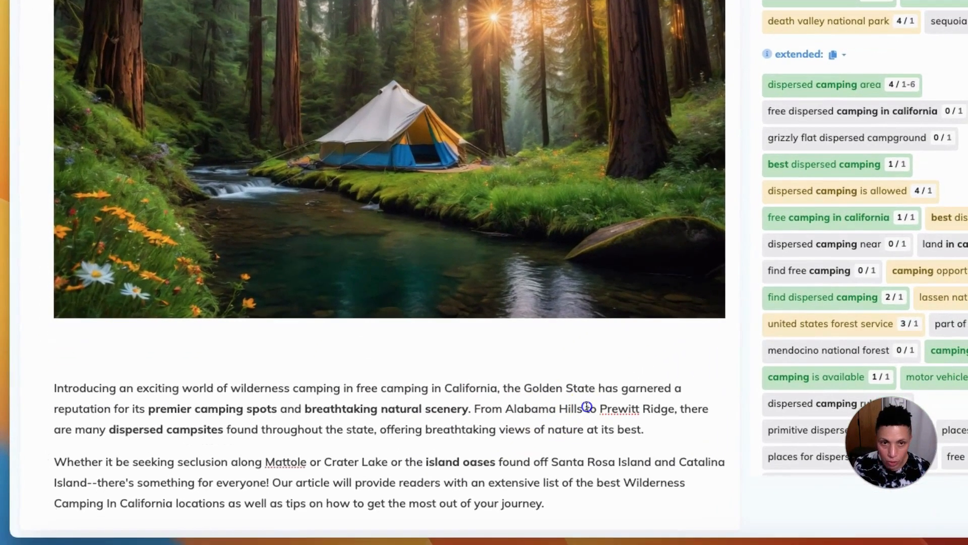
- Copy the suggested term "mendocino national forest" and insert "and mendocino national forest" after "Camping In California" in the second introduction paragraph
{"action": "scroll", "coordinate": [584, 406], "scroll_direction": "down", "scroll_amount": 3}
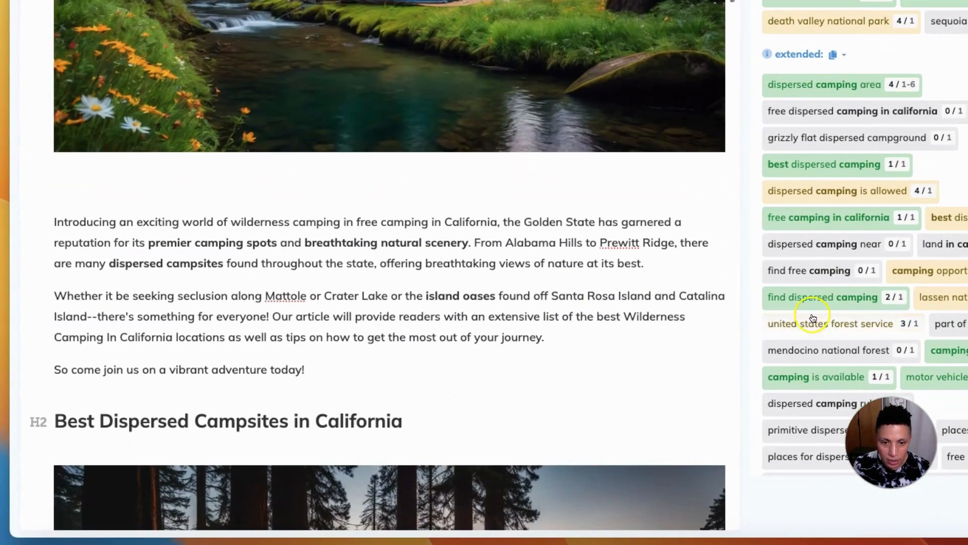
{"action": "left_click", "coordinate": [807, 352]}
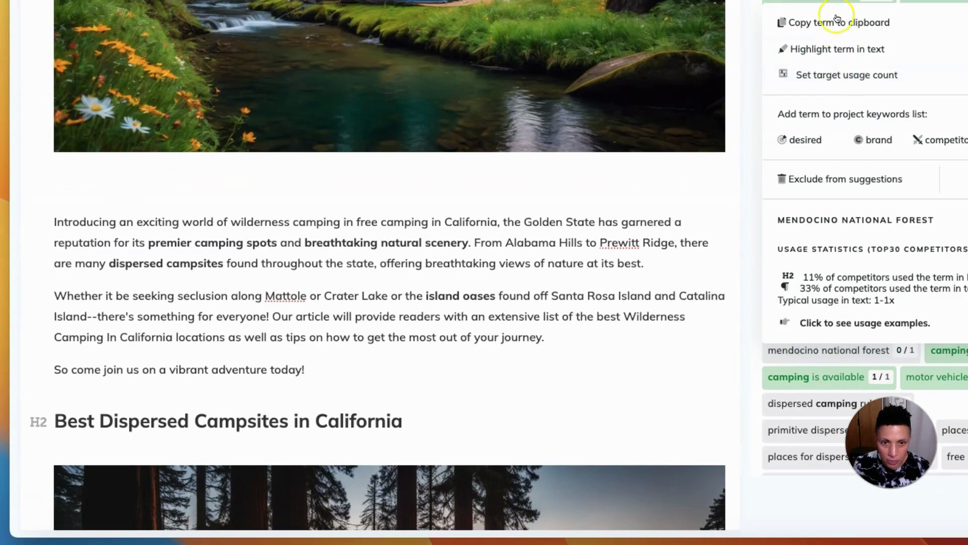
{"action": "left_click", "coordinate": [835, 21]}
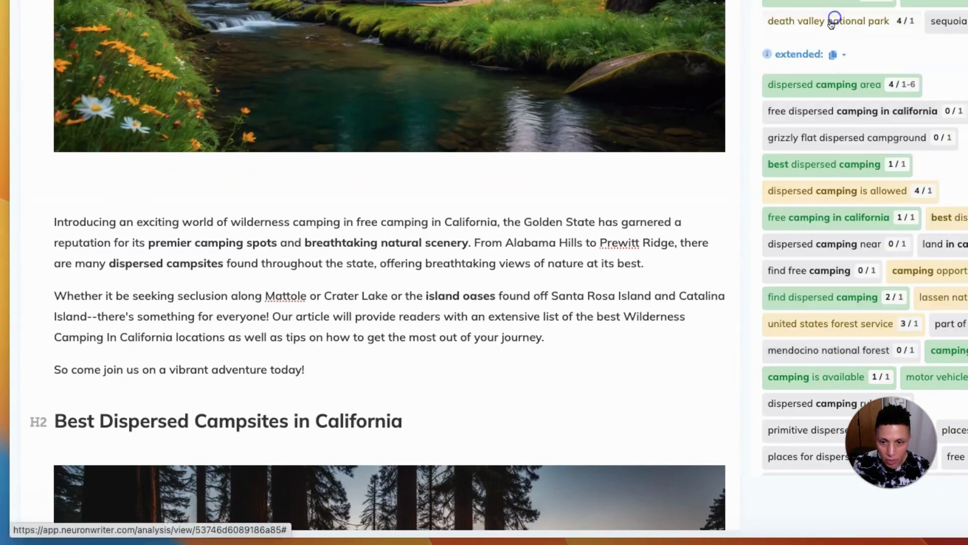
{"action": "left_click", "coordinate": [173, 339]}
{"action": "type", "text": "and,"}
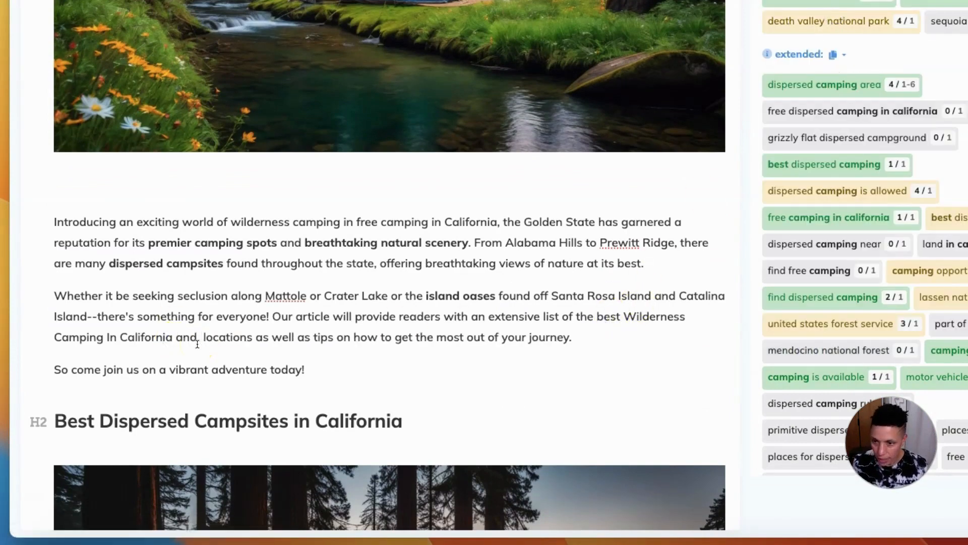
{"action": "key", "text": "super+v"}
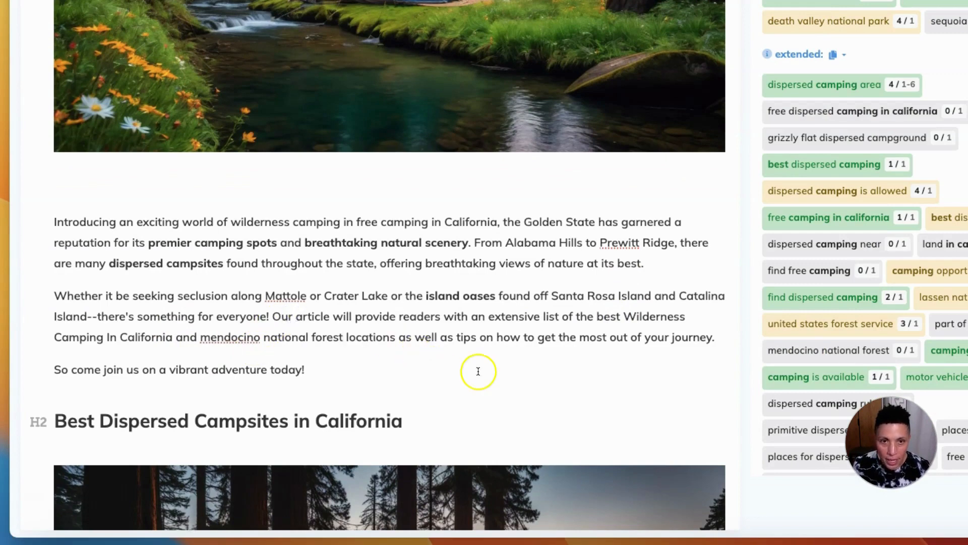
{"action": "left_click", "coordinate": [600, 317]}
- Review the updated content score, the remaining unused extended terms and the start of the article
{"action": "scroll", "coordinate": [800, 195], "scroll_direction": "up", "scroll_amount": 1}
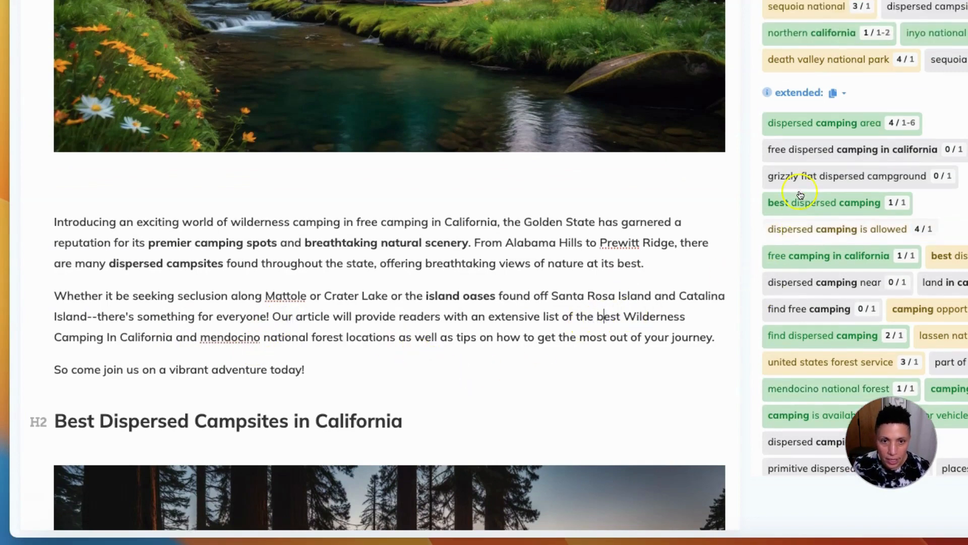
{"action": "scroll", "coordinate": [746, 180], "scroll_direction": "up", "scroll_amount": 2}
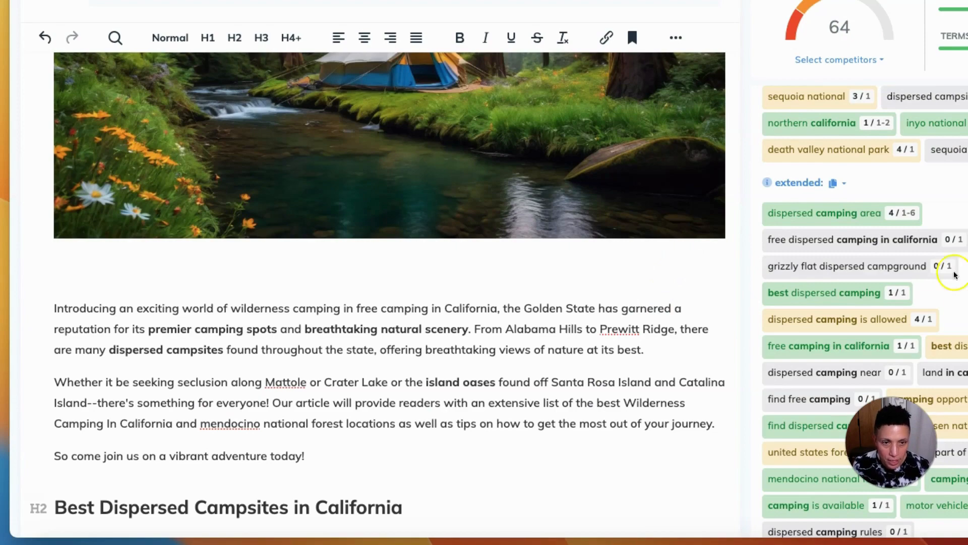
{"action": "scroll", "coordinate": [842, 363], "scroll_direction": "down", "scroll_amount": 10}
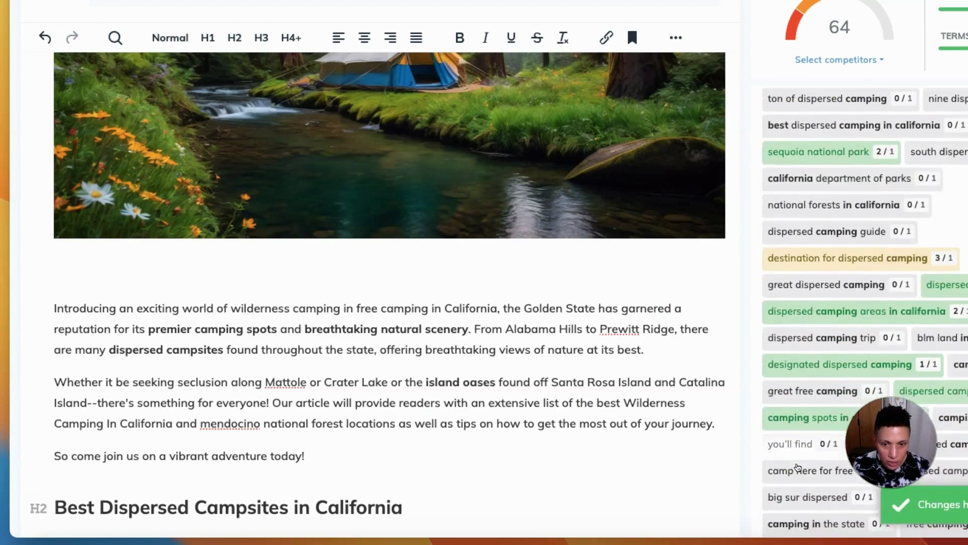
{"action": "scroll", "coordinate": [686, 479], "scroll_direction": "down", "scroll_amount": 7}
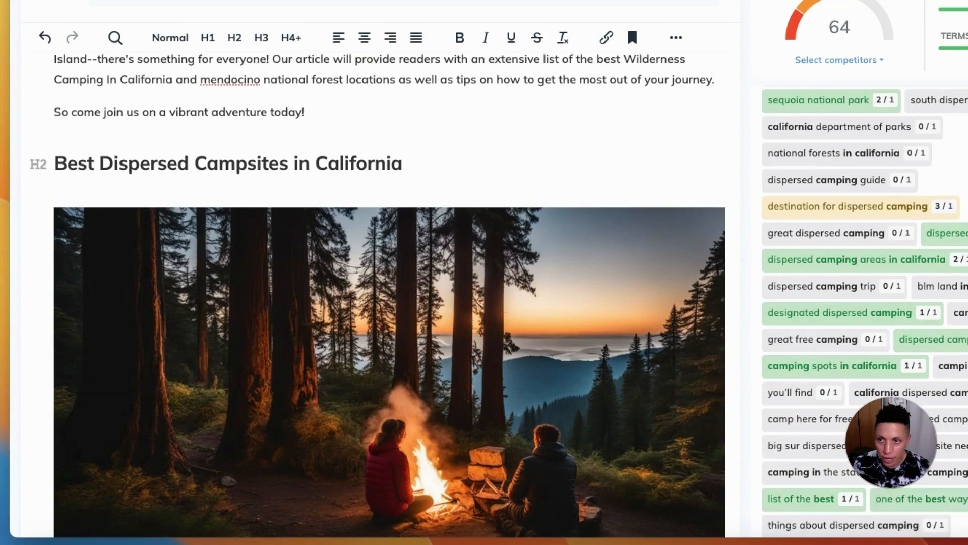
{"action": "scroll", "coordinate": [897, 294], "scroll_direction": "up", "scroll_amount": 15}
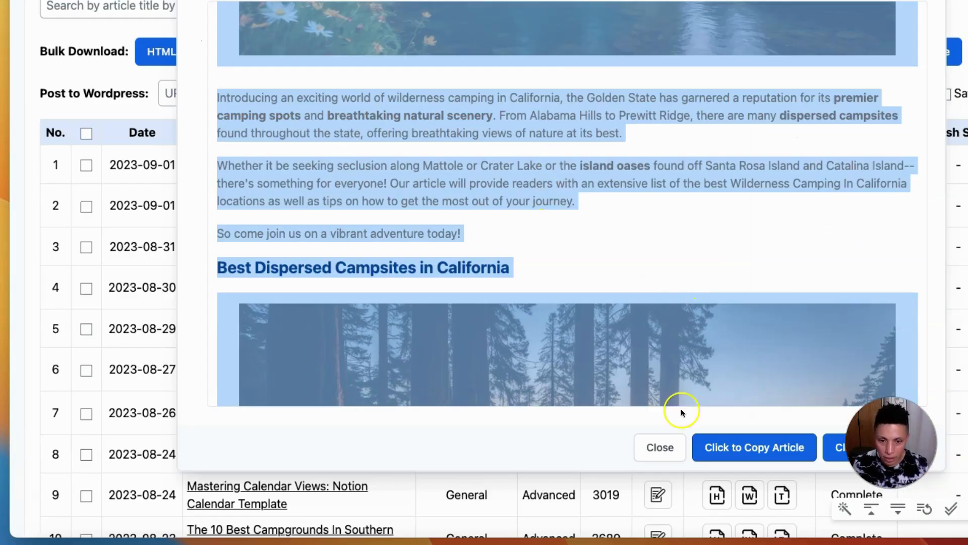
- Switch to Agility Writer, close the article preview, and open the article creation form at its optional terms/keywords field
{"action": "left_click", "coordinate": [660, 447]}
{"action": "scroll", "coordinate": [344, 24], "scroll_direction": "up", "scroll_amount": 1}
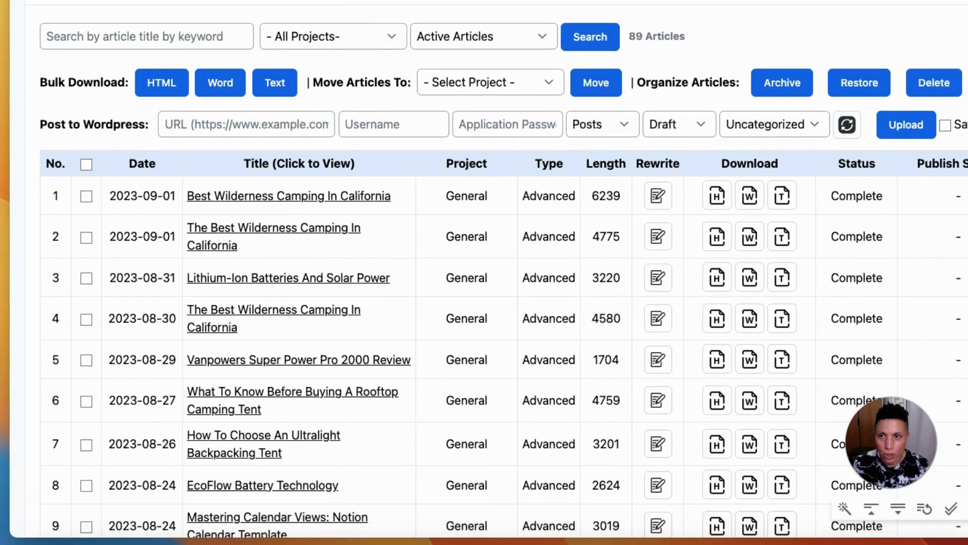
{"action": "left_click", "coordinate": [365, 1]}
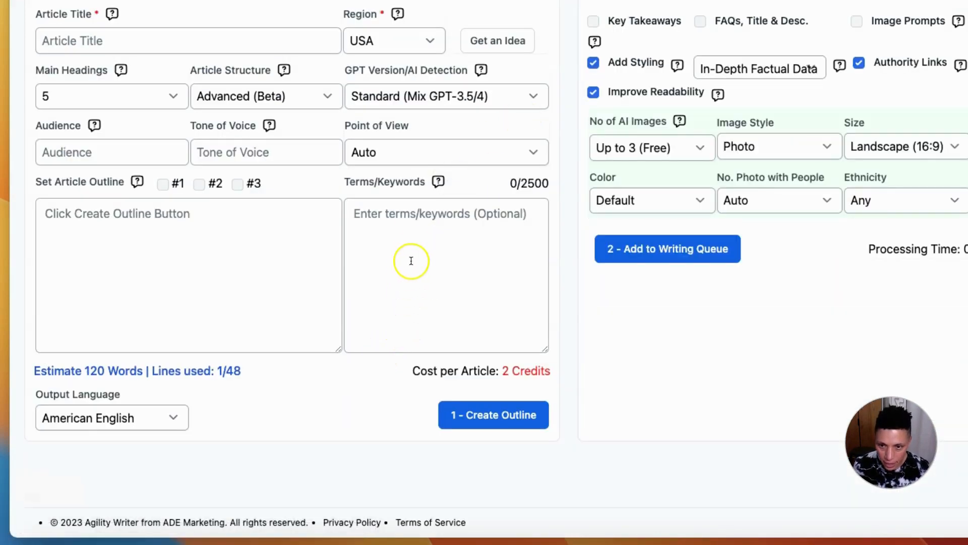
{"action": "left_click", "coordinate": [414, 250]}
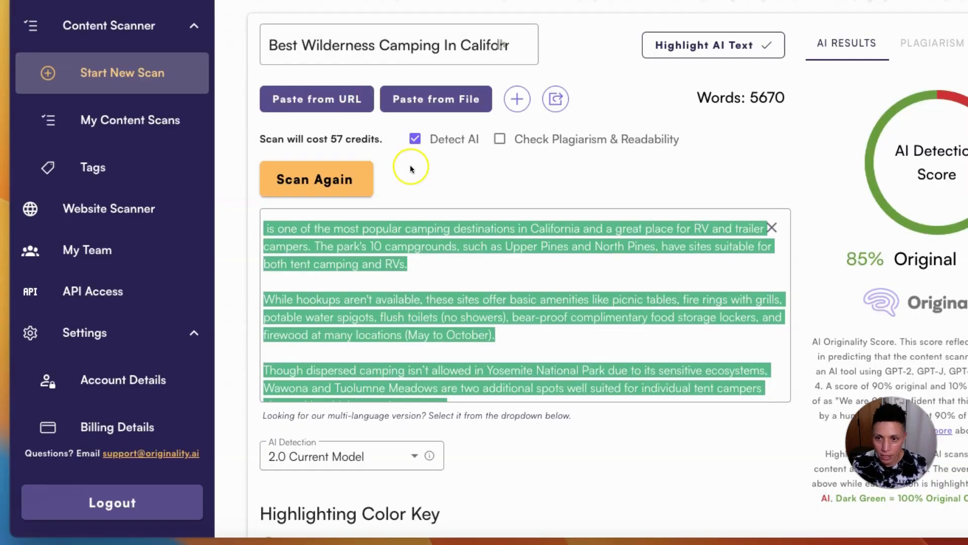
- Switch to the Originality.ai scan and inspect the AI likelihood of the highlighted Yosemite camping paragraph
{"action": "mouse_move", "coordinate": [399, 230]}
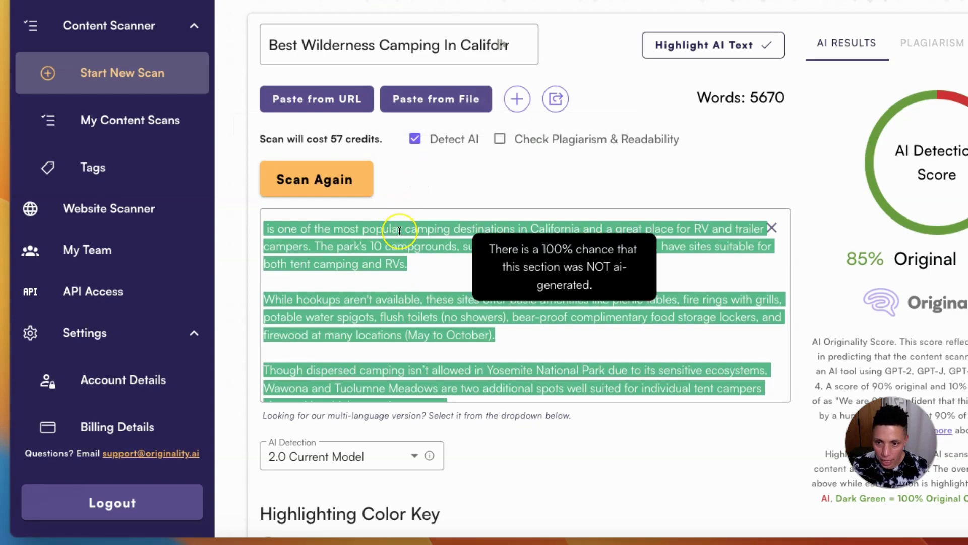